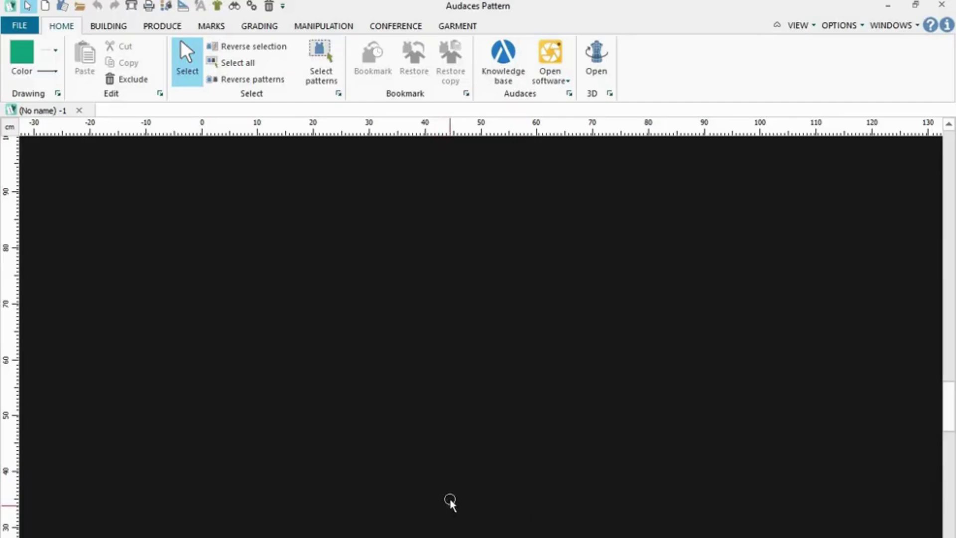
# Step: Import the DXF file "flay blouse DXF" from the Desktop, using cm as the unit and curves in polylines
pyautogui.click(19, 26)
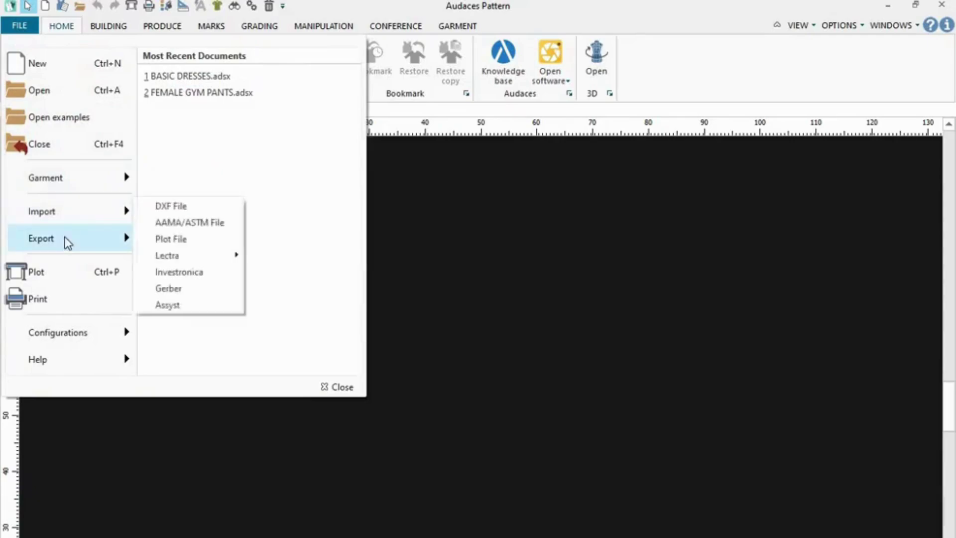
pyautogui.moveTo(67, 232)
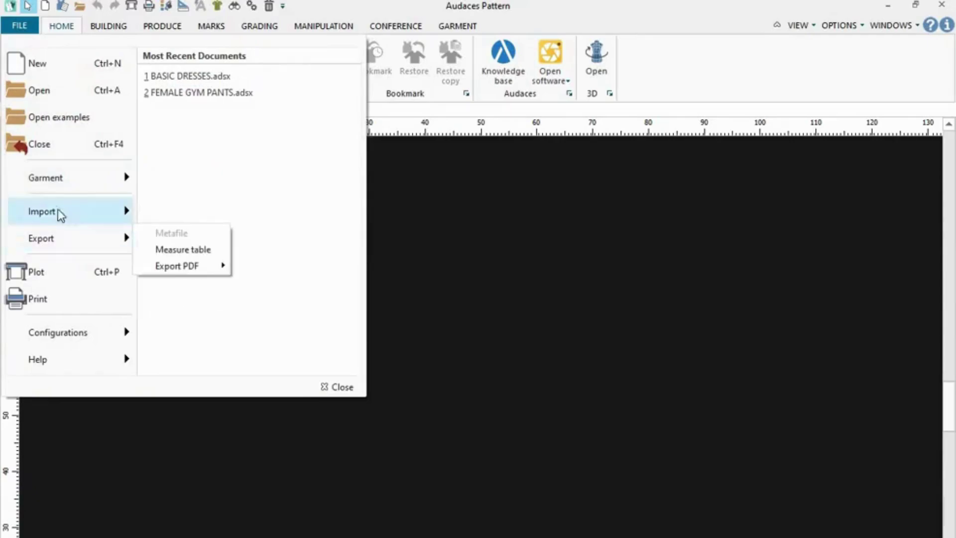
pyautogui.moveTo(68, 209)
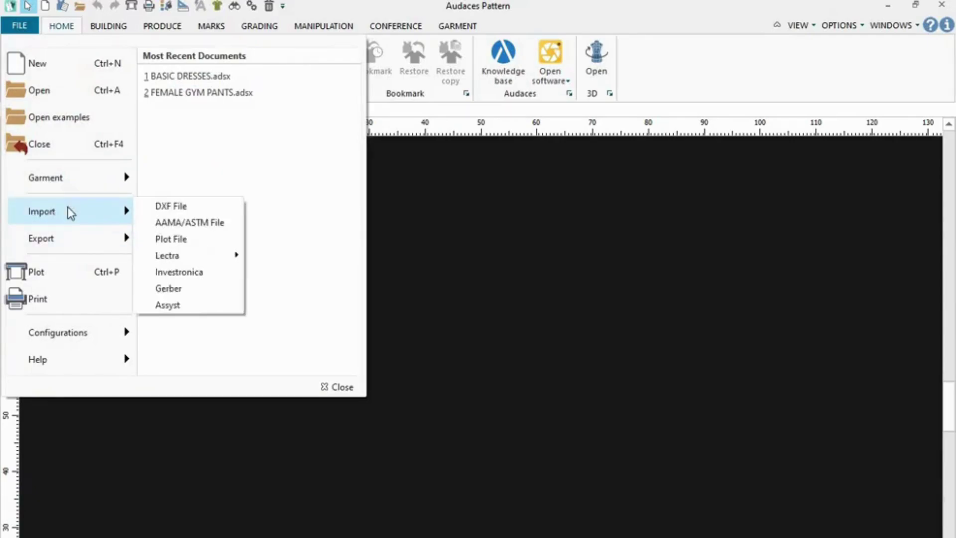
pyautogui.click(174, 208)
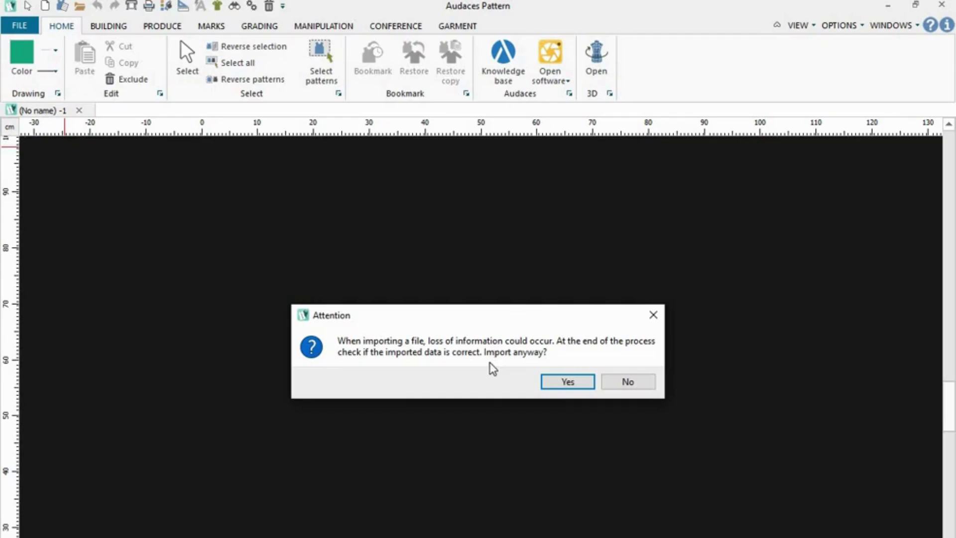
pyautogui.click(564, 383)
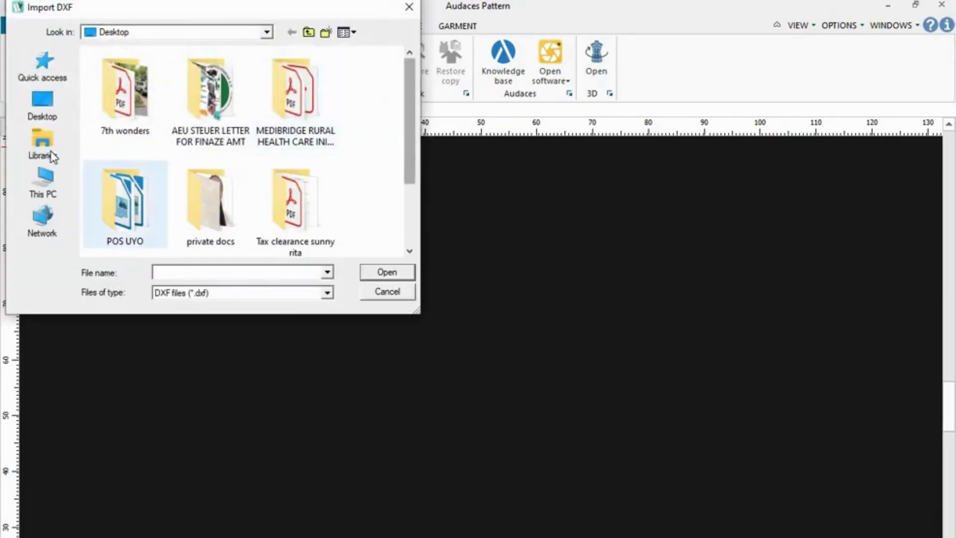
pyautogui.click(44, 117)
pyautogui.moveTo(405, 130); pyautogui.dragTo(396, 213)
pyautogui.scroll(-3, 386, 241)
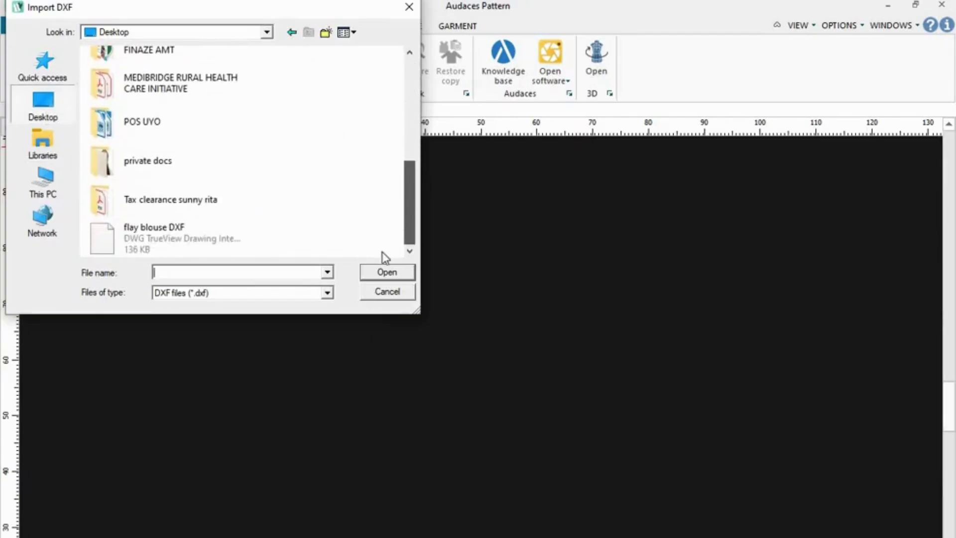
pyautogui.click(111, 240)
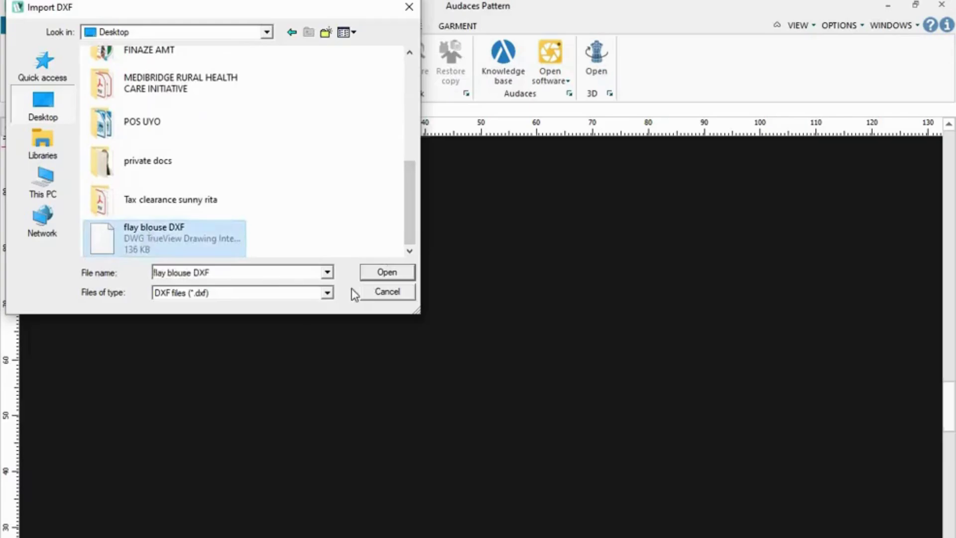
pyautogui.click(387, 273)
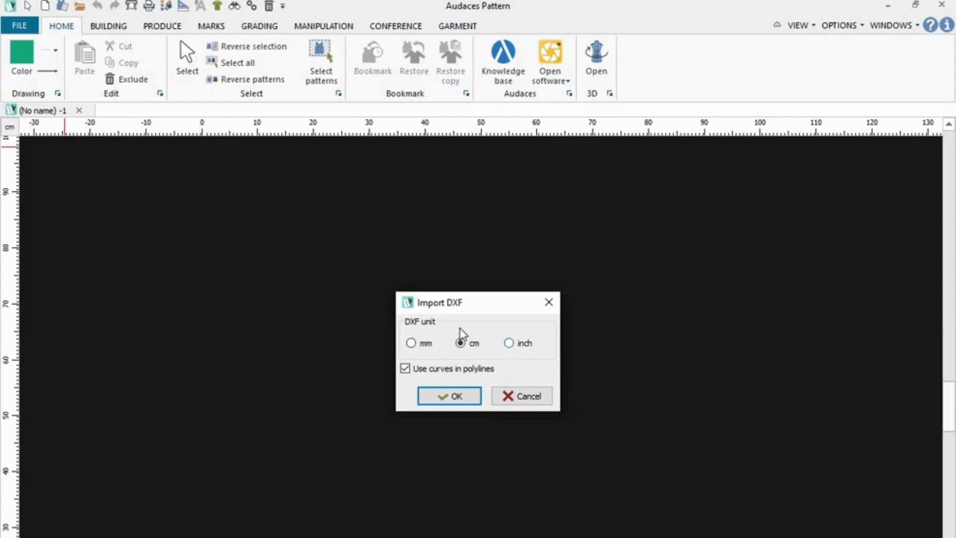
pyautogui.click(449, 397)
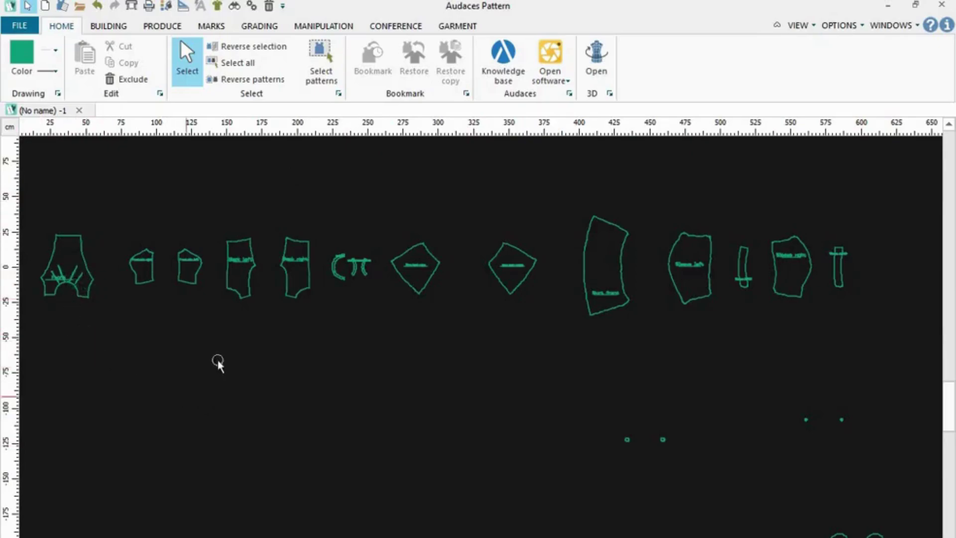
# Step: Look over the row of imported blouse pieces, from the skirt back pieces across to the Front piece
pyautogui.scroll(3, 272, 342)
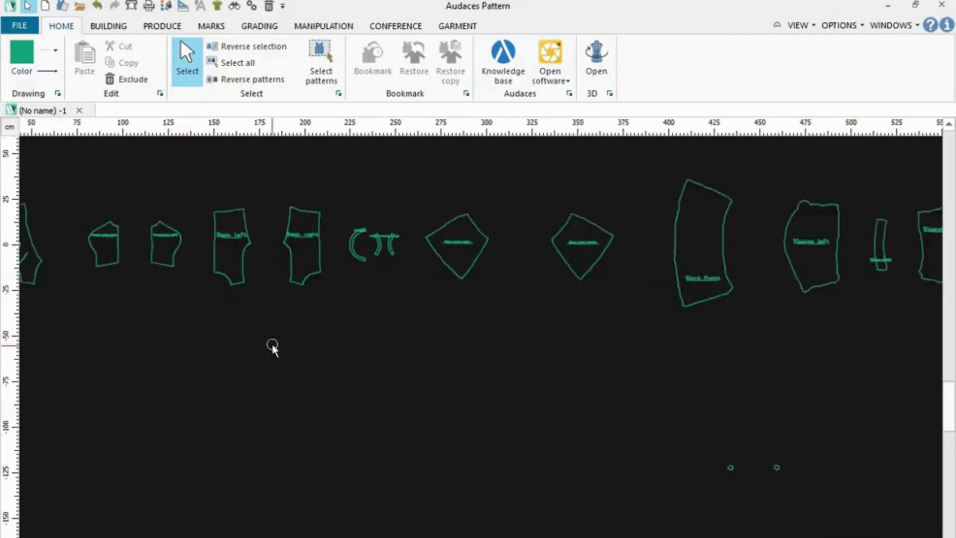
pyautogui.scroll(1, 272, 347)
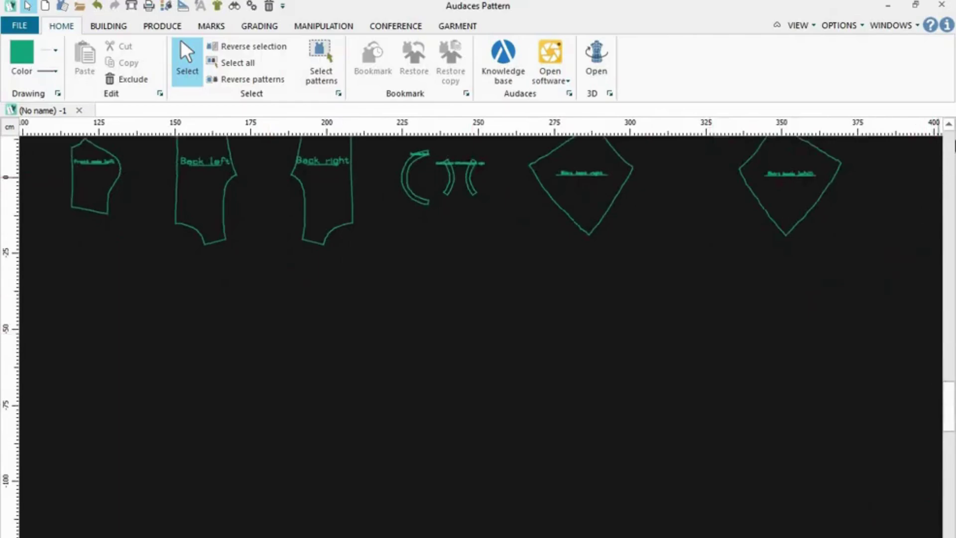
pyautogui.click(949, 125)
pyautogui.click(949, 125)
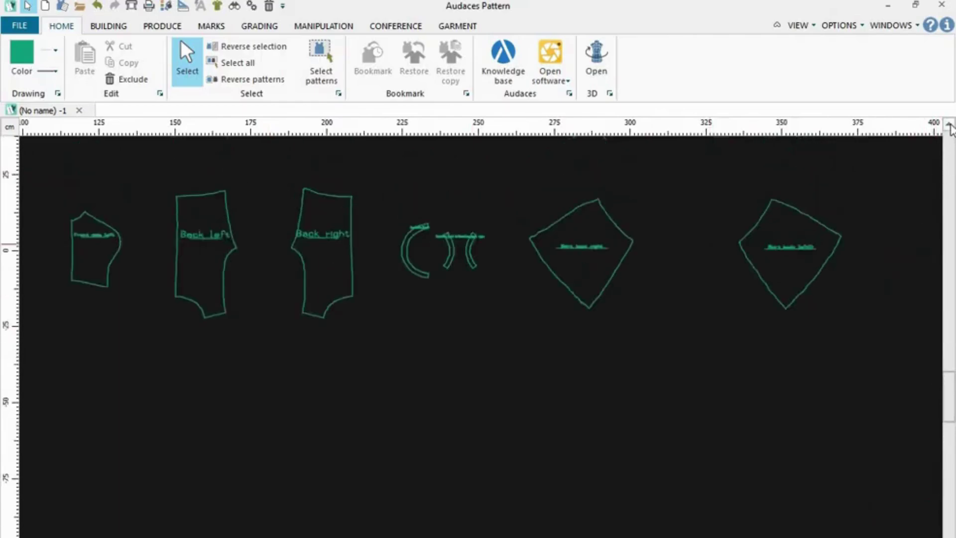
pyautogui.scroll(2, 679, 491)
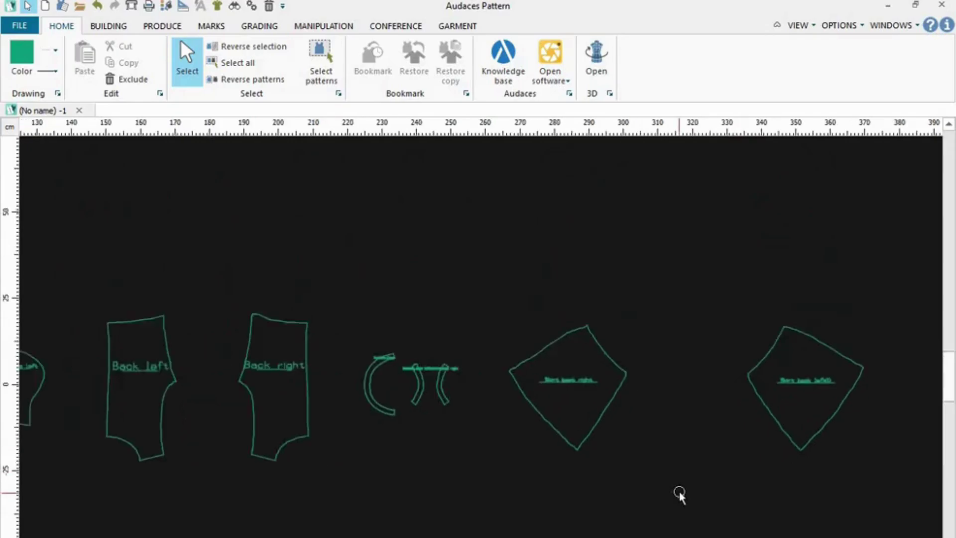
pyautogui.click(949, 125)
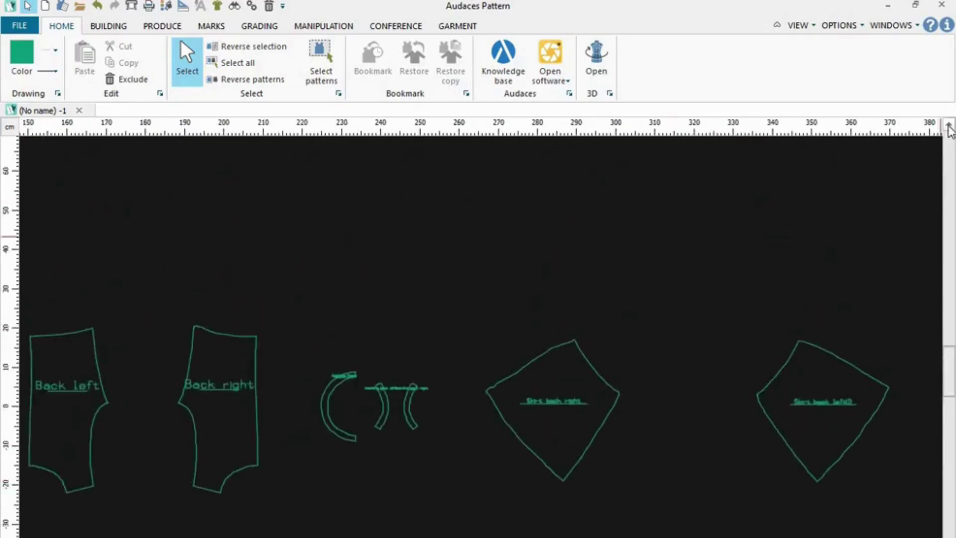
pyautogui.click(949, 125)
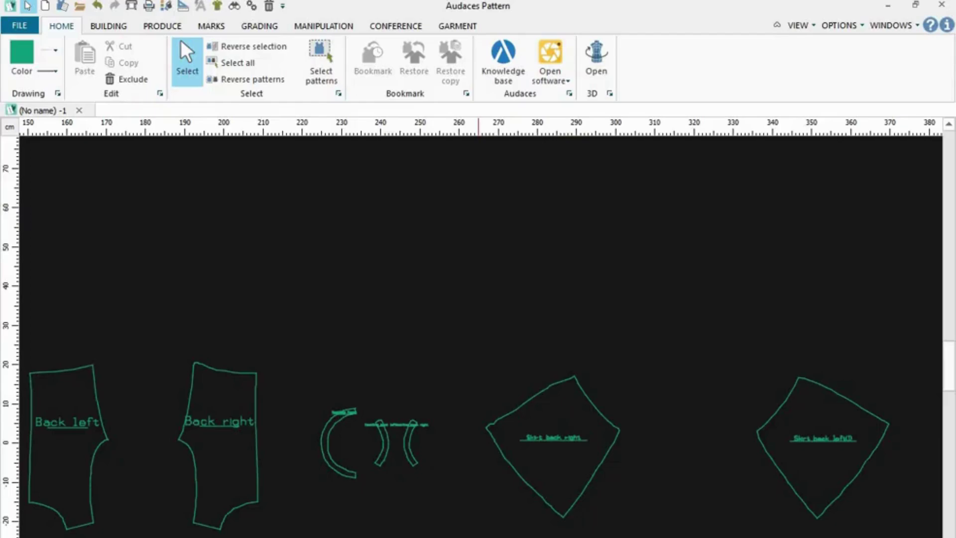
pyautogui.moveTo(478, 324); pyautogui.dragTo(909, 324, button='middle')
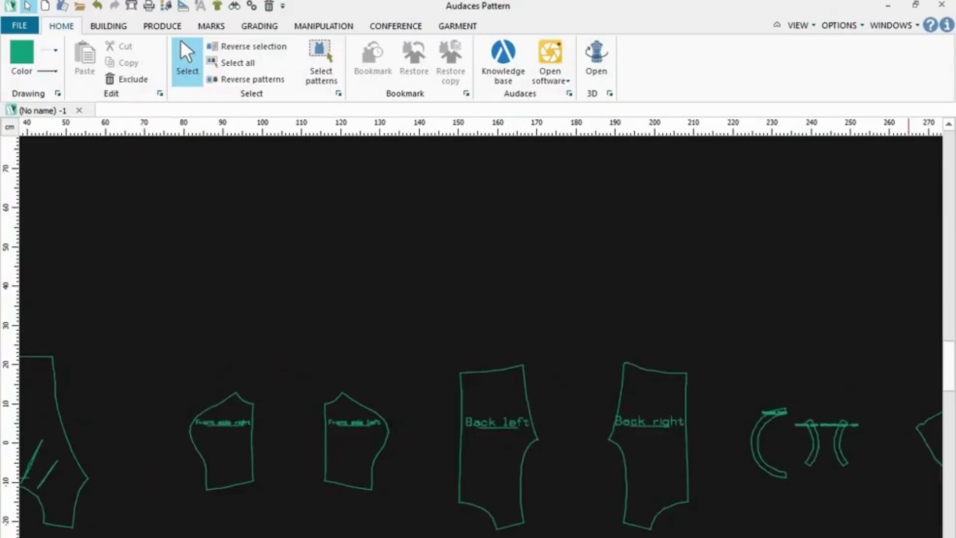
pyautogui.hscroll(-5, 478, 337)
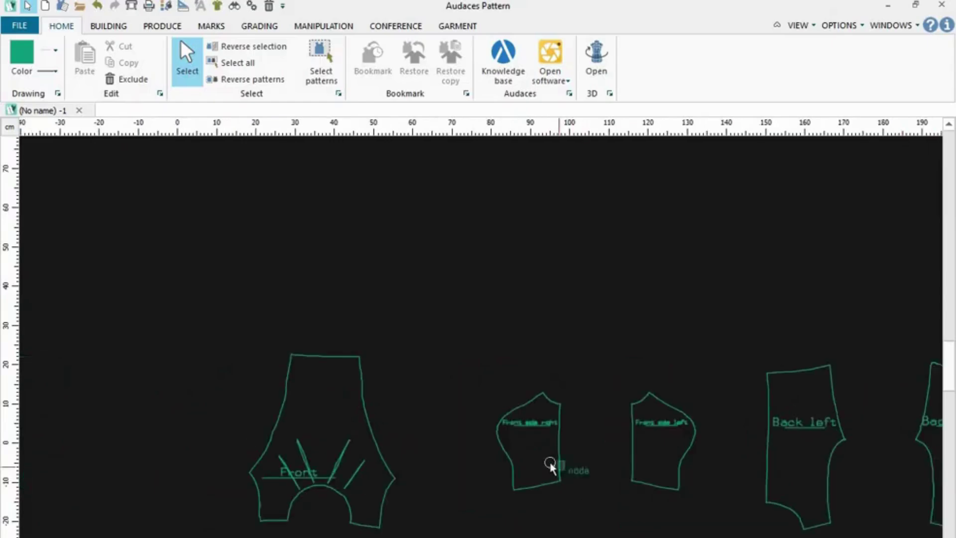
# Step: Examine the Front, Front side right and Front side left pieces up close and in relation to their neighbours
pyautogui.scroll(3, 548, 464)
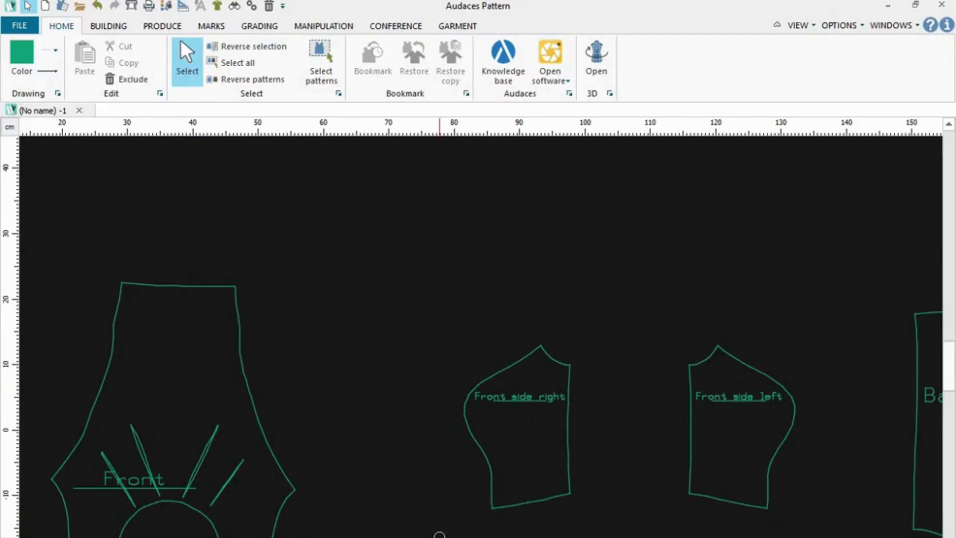
pyautogui.scroll(-6, 440, 534)
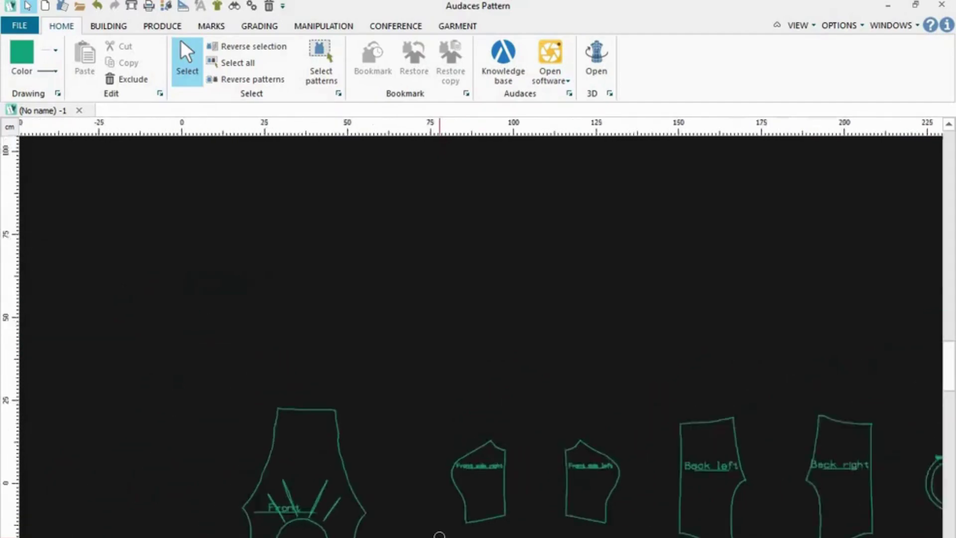
pyautogui.scroll(-2, 439, 535)
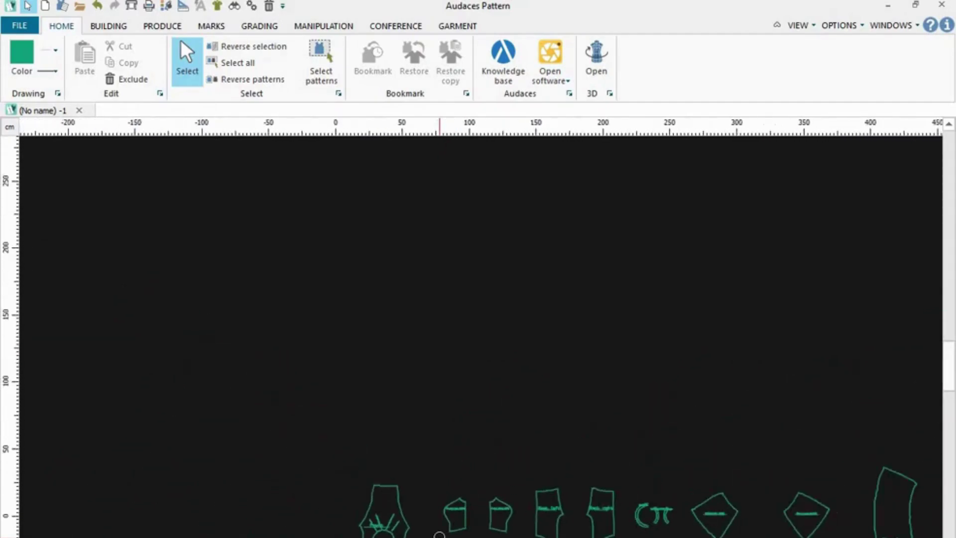
pyautogui.scroll(3, 440, 534)
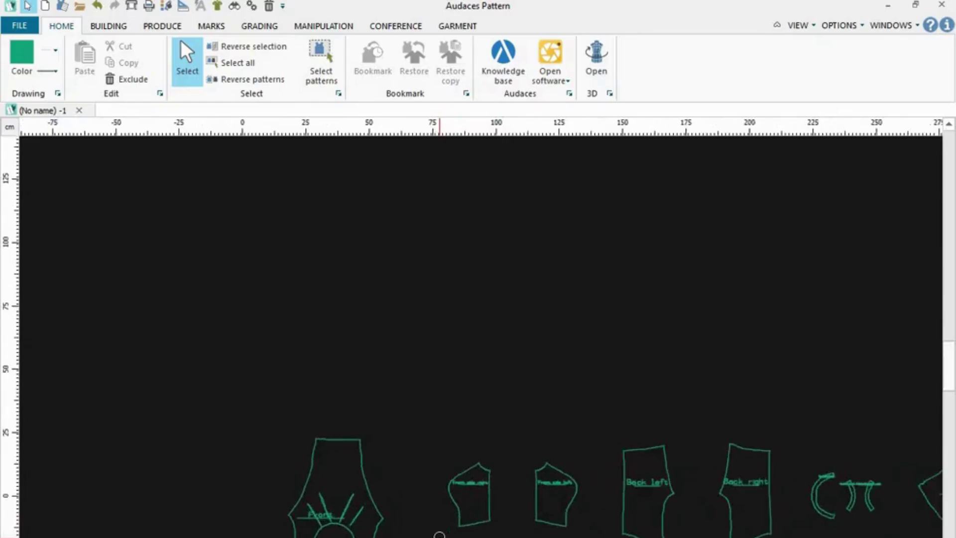
pyautogui.scroll(2, 439, 534)
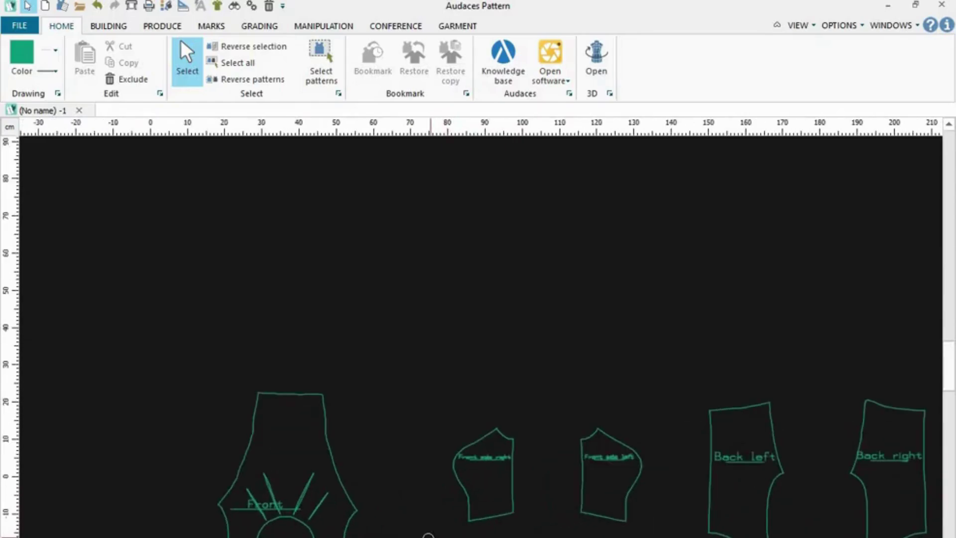
pyautogui.scroll(1, 429, 536)
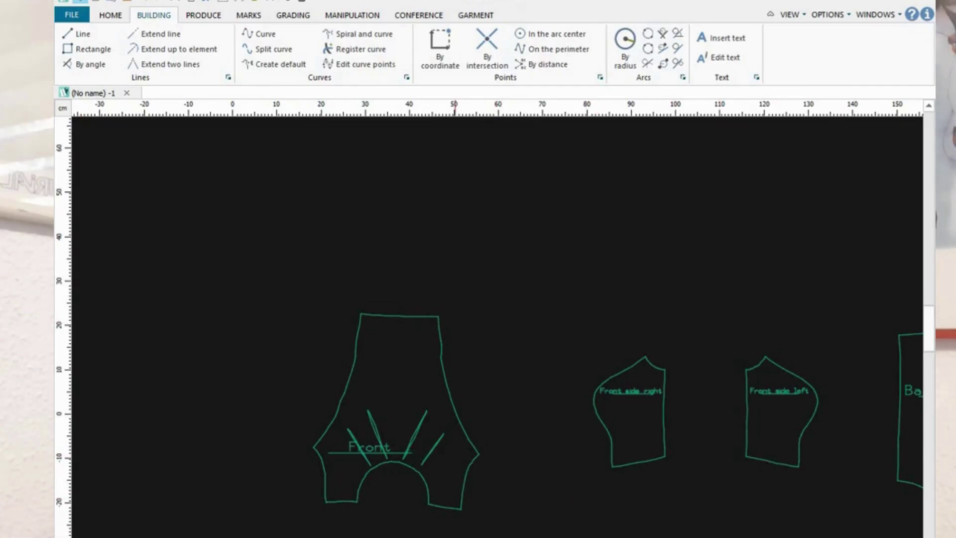
pyautogui.hscroll(9, 497, 327)
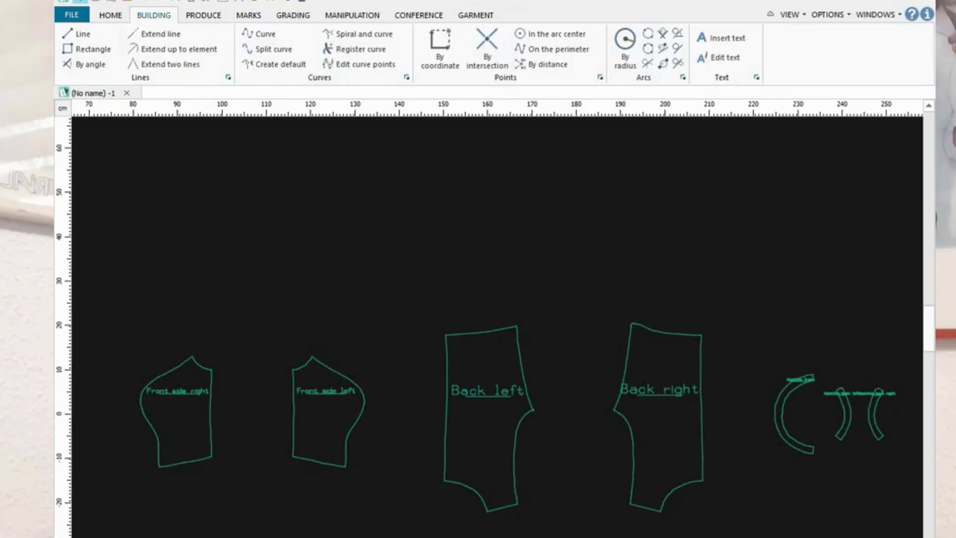
pyautogui.hscroll(-10, 497, 326)
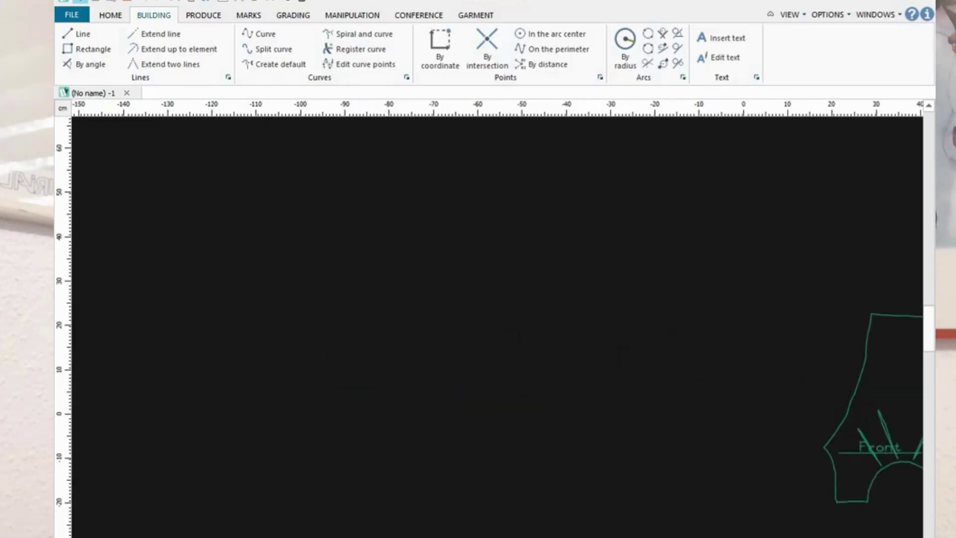
pyautogui.hscroll(1, 497, 327)
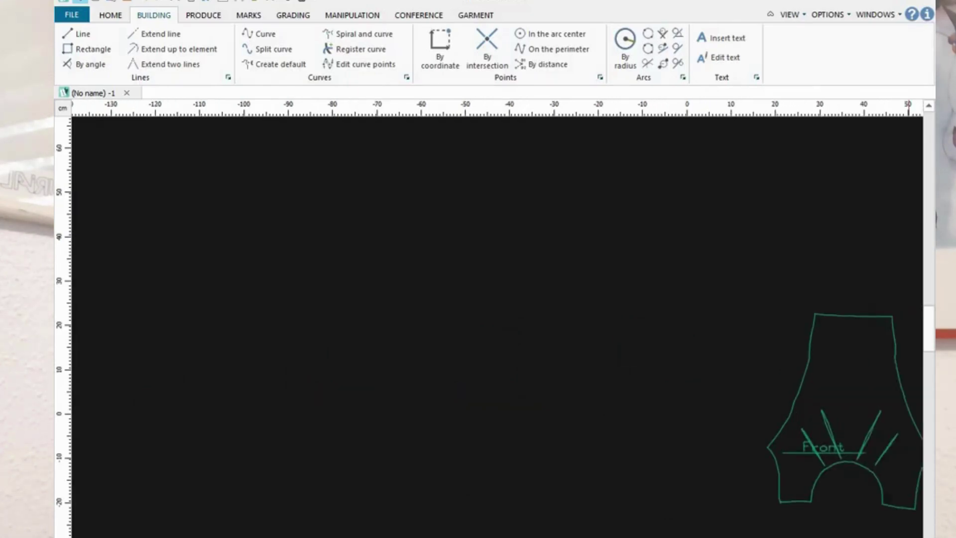
pyautogui.hscroll(5, 497, 326)
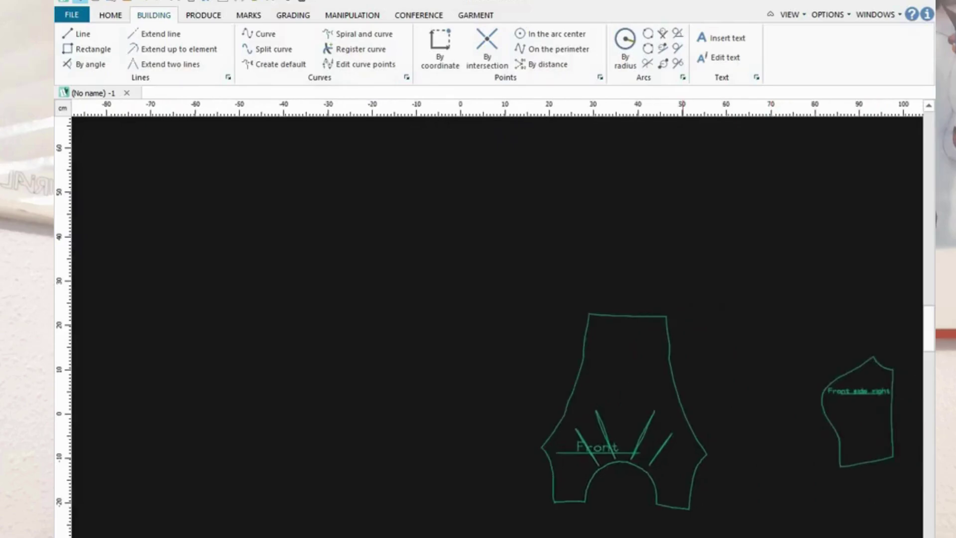
pyautogui.hscroll(1, 497, 327)
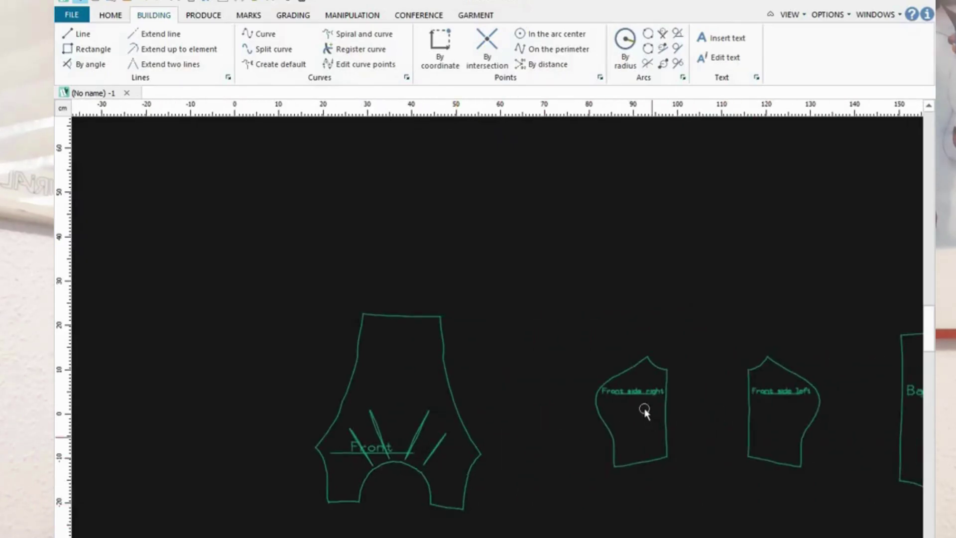
pyautogui.scroll(3, 644, 412)
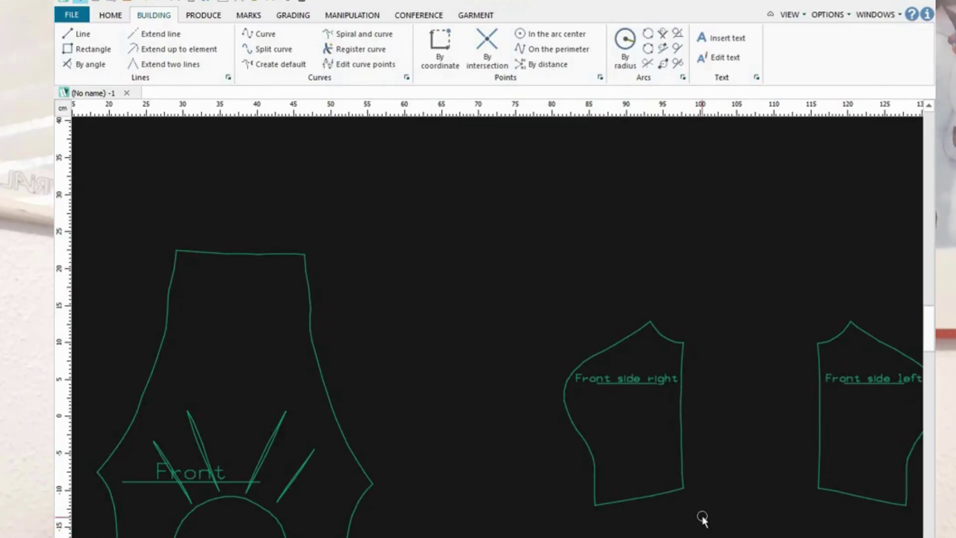
pyautogui.scroll(-3, 703, 520)
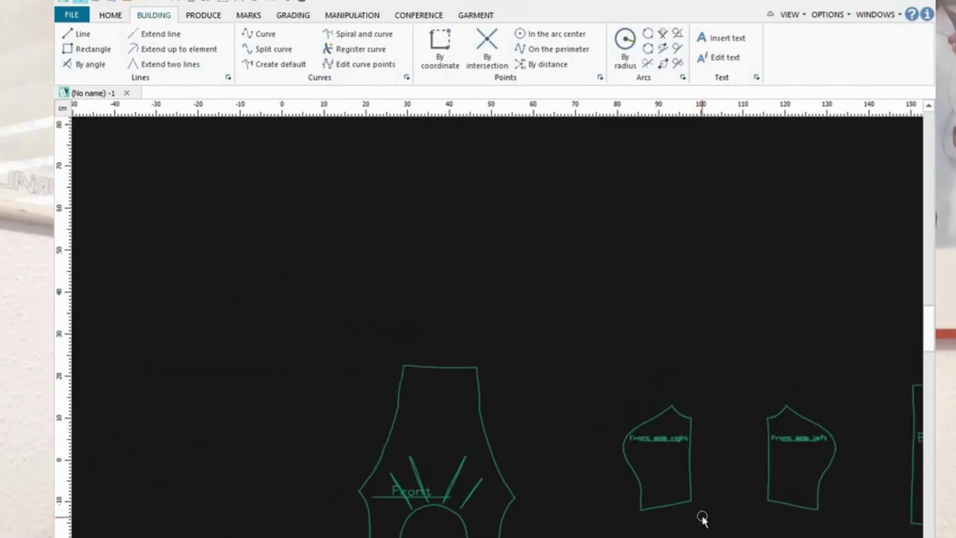
pyautogui.scroll(-1, 703, 520)
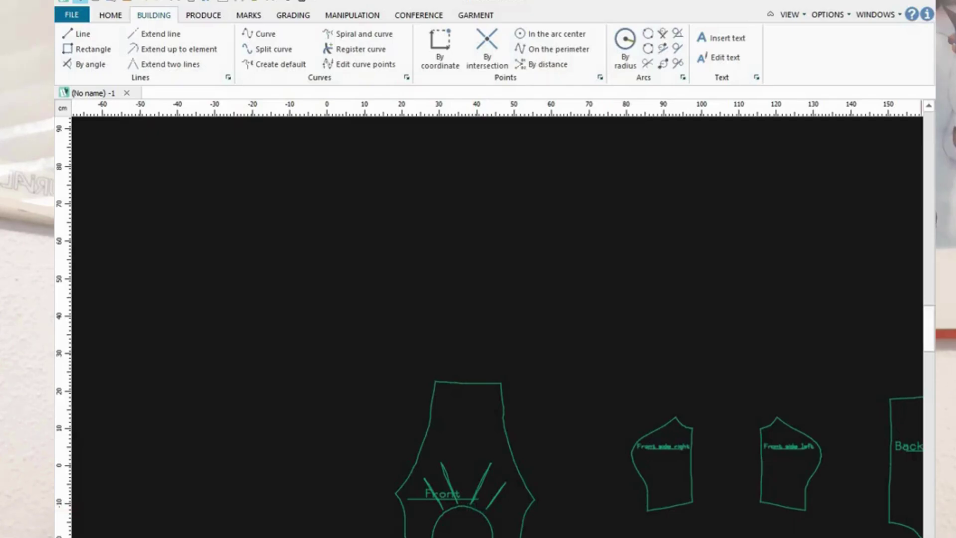
# Step: Examine the neckline pieces, the right and left skirt back pieces, and the Back right piece
pyautogui.hscroll(10, 497, 326)
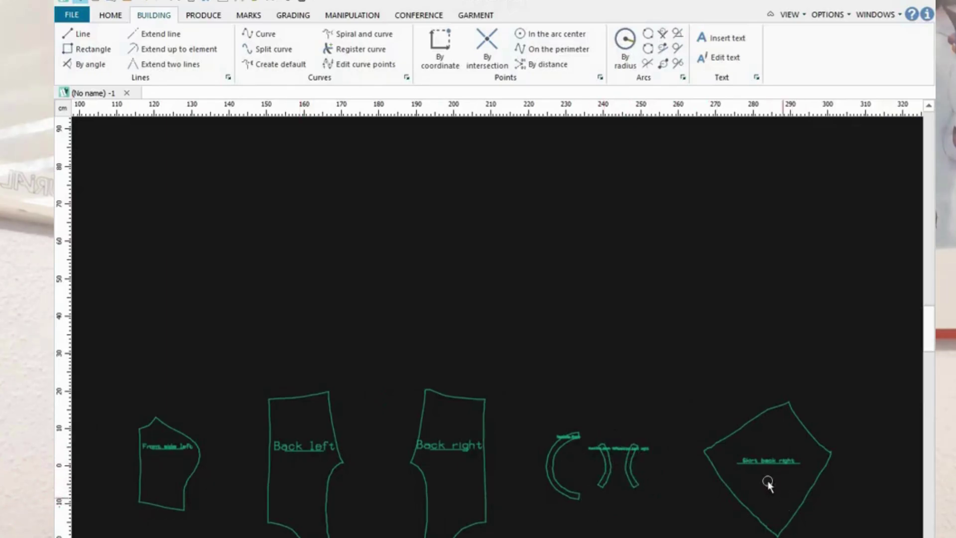
pyautogui.scroll(3, 782, 505)
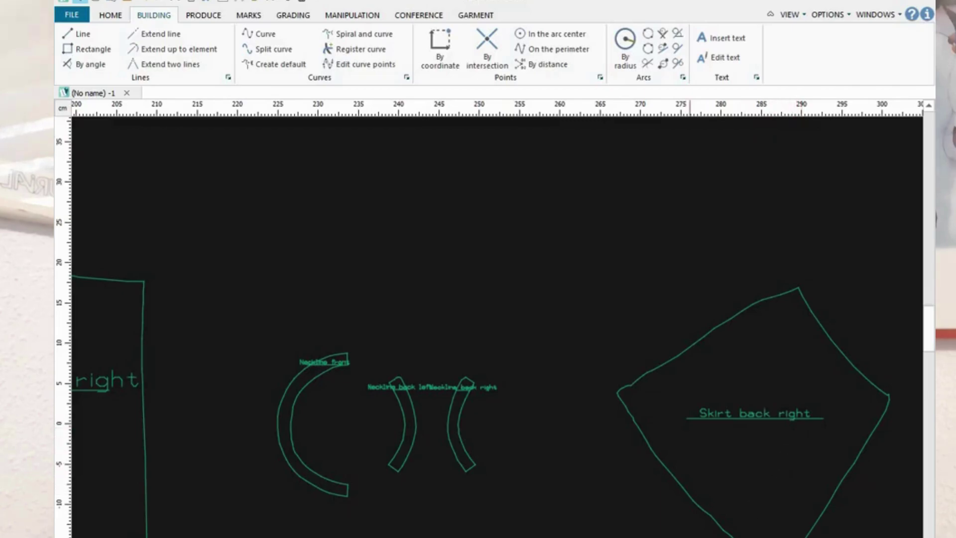
pyautogui.moveTo(690, 533); pyautogui.dragTo(69, 533, button='middle')
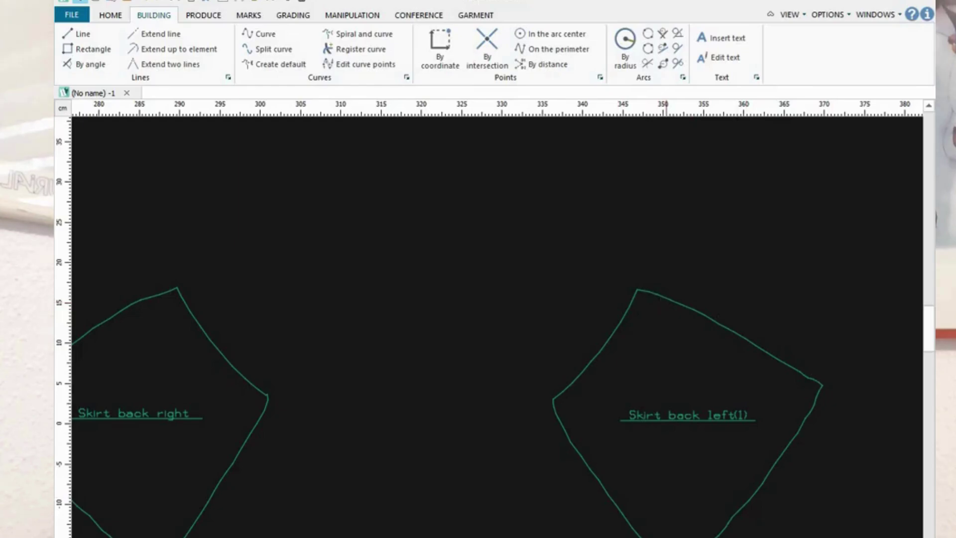
pyautogui.press('Left')
pyautogui.press('Left')
pyautogui.press('Left')
pyautogui.press('Left')
pyautogui.press('Left')
pyautogui.press('Left')
pyautogui.press('Left')
pyautogui.press('Left')
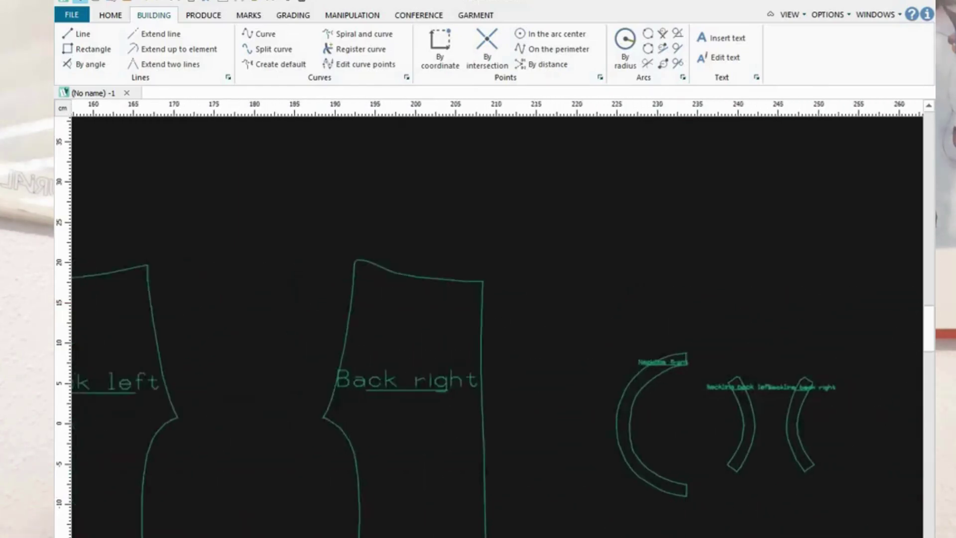
# Step: Trace the Front piece's upper left side with a curve from its top left corner down to the outermost left side point
pyautogui.press('Left')
pyautogui.press('Left')
pyautogui.press('Left')
pyautogui.press('Left')
pyautogui.press('Left')
pyautogui.press('Left')
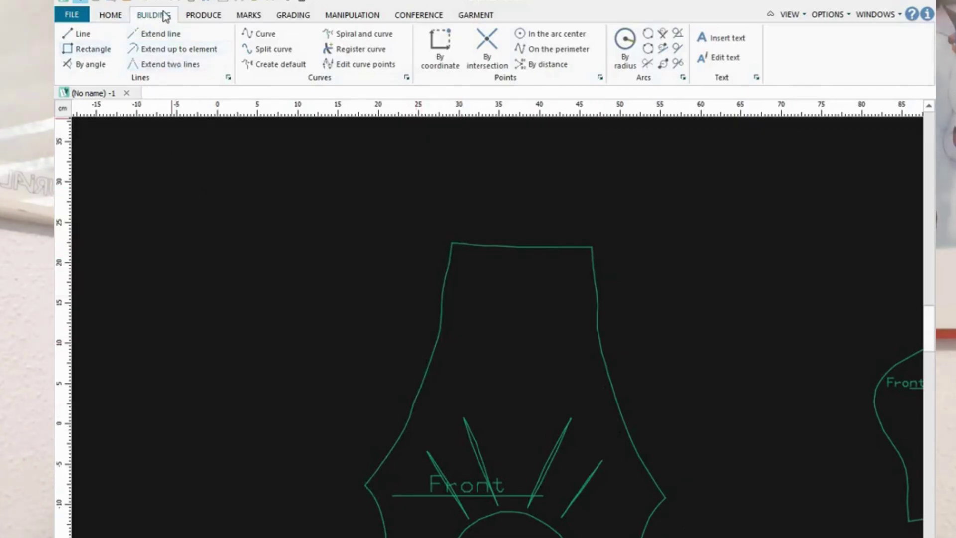
pyautogui.click(263, 34)
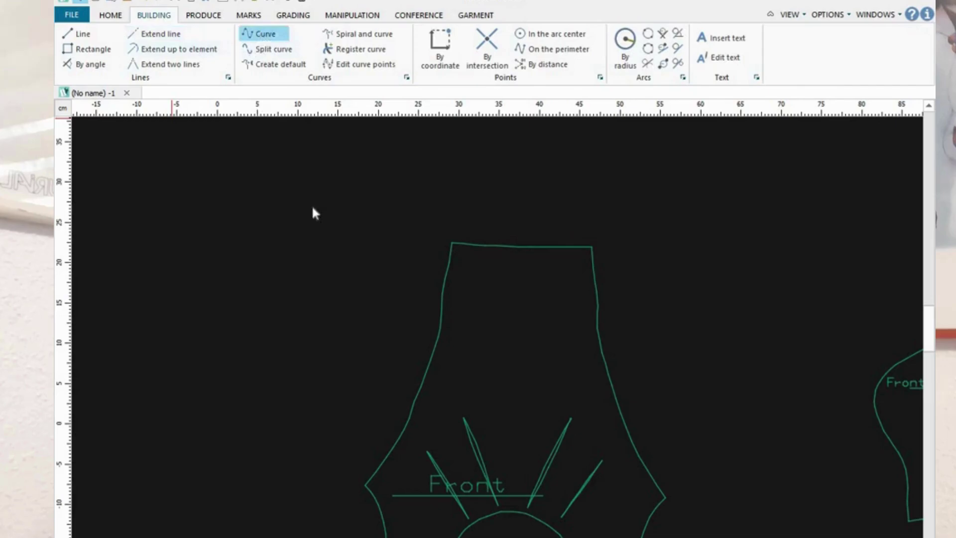
pyautogui.click(451, 243)
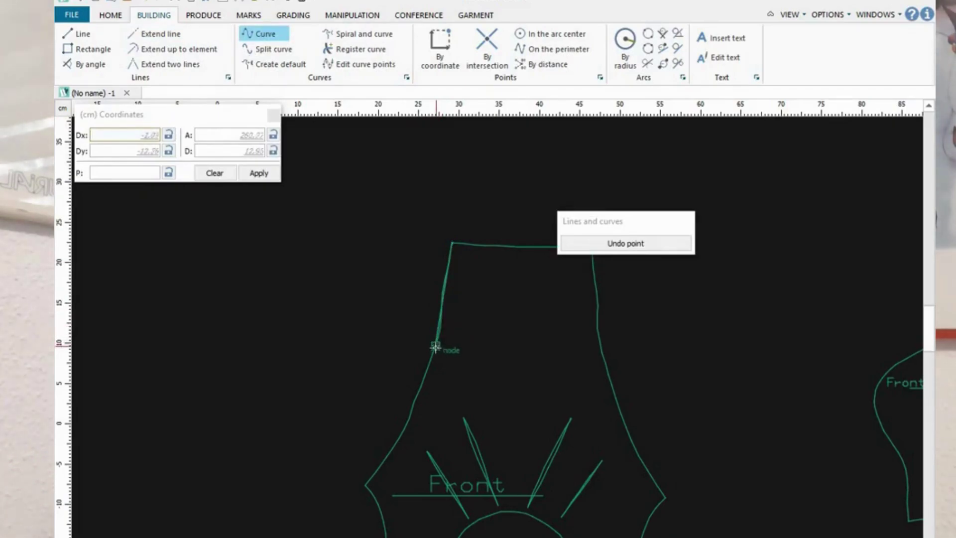
pyautogui.click(435, 346)
pyautogui.click(431, 361)
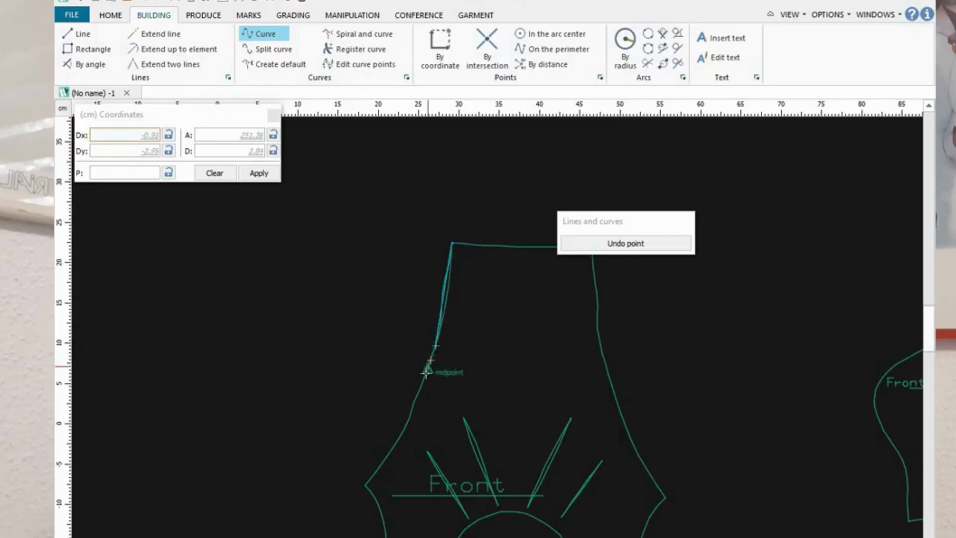
pyautogui.click(425, 376)
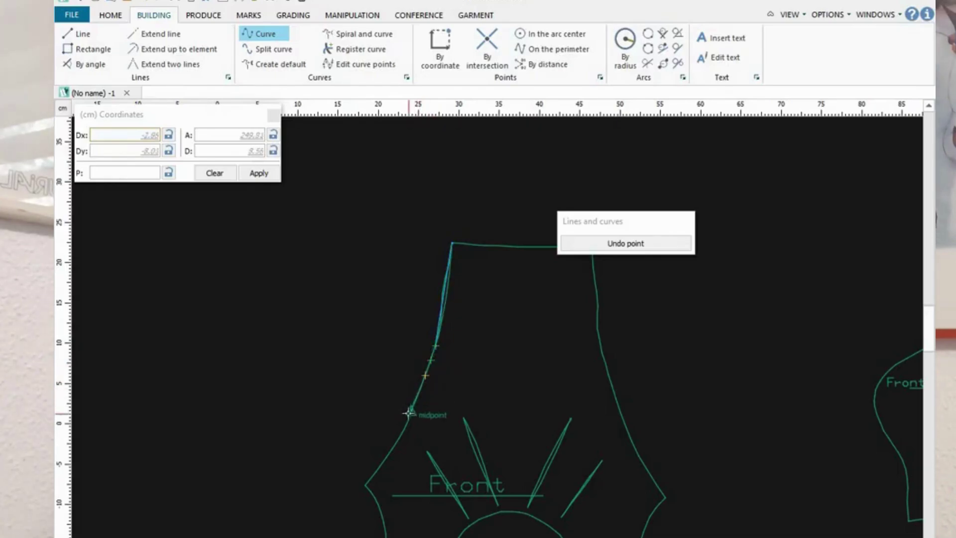
pyautogui.click(410, 412)
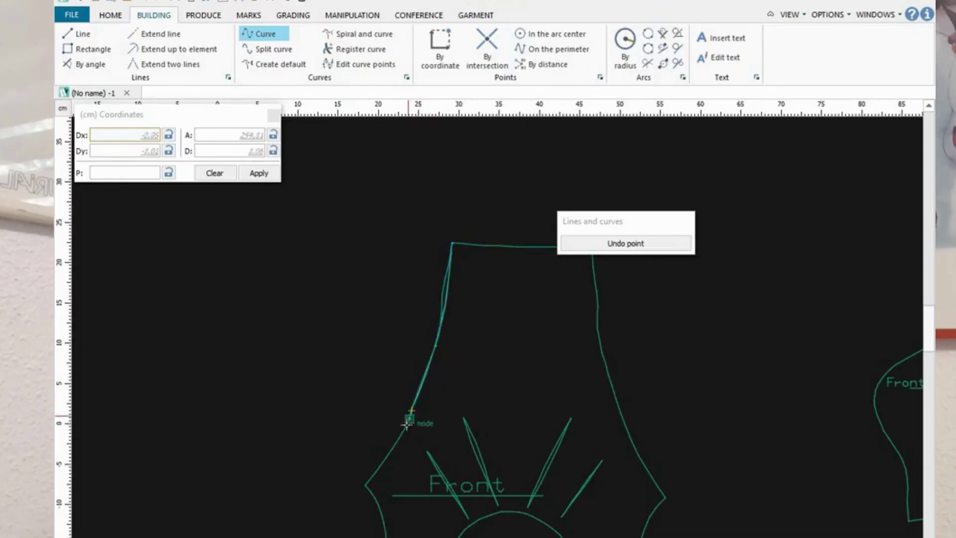
pyautogui.click(365, 485)
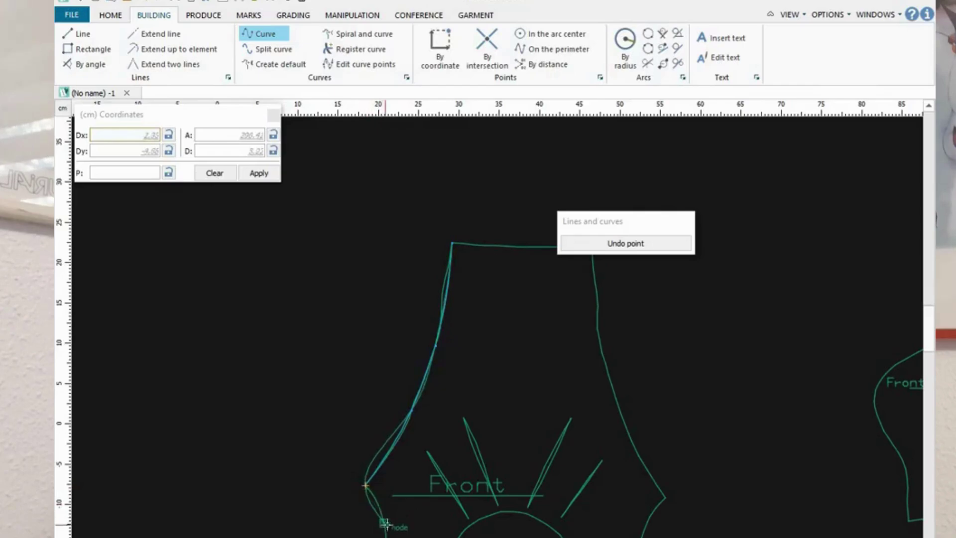
pyautogui.click(383, 522)
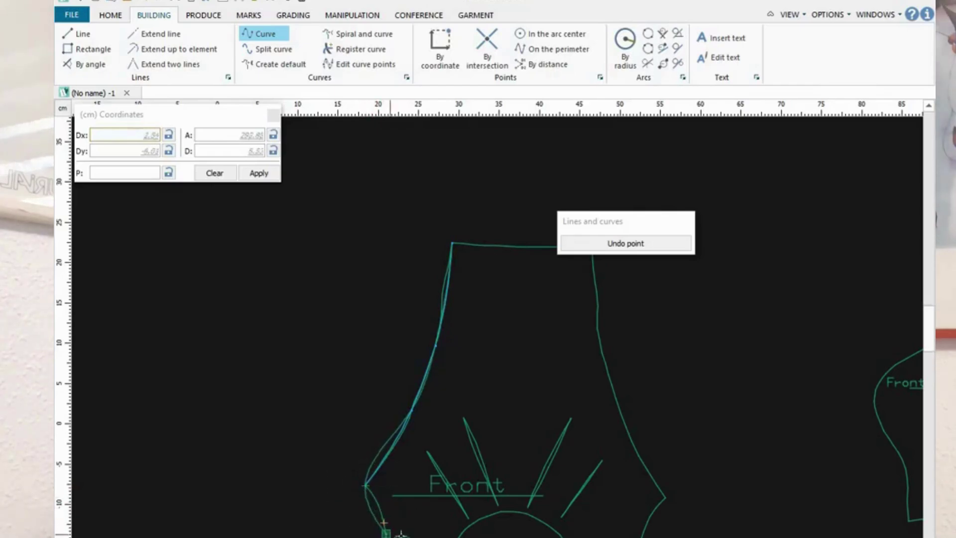
pyautogui.click(386, 534)
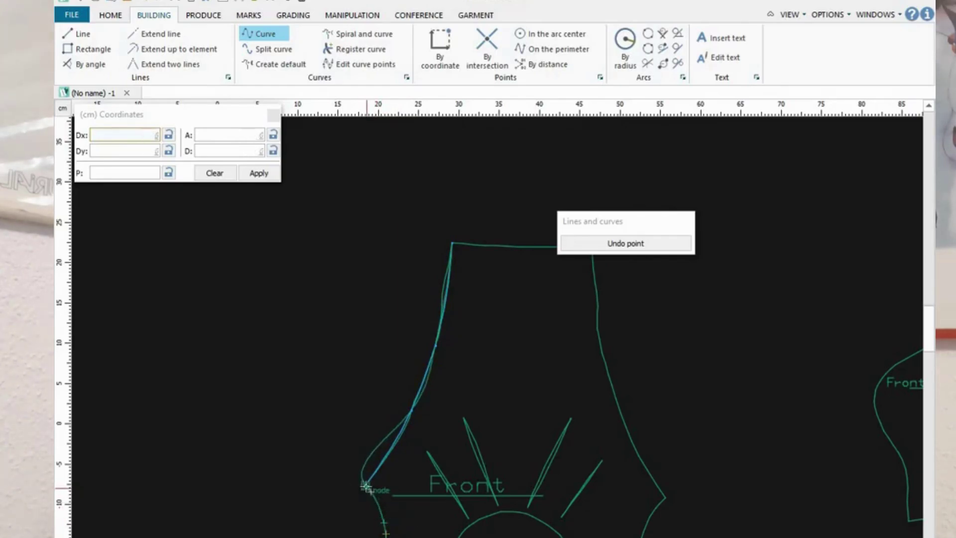
pyautogui.click(366, 485)
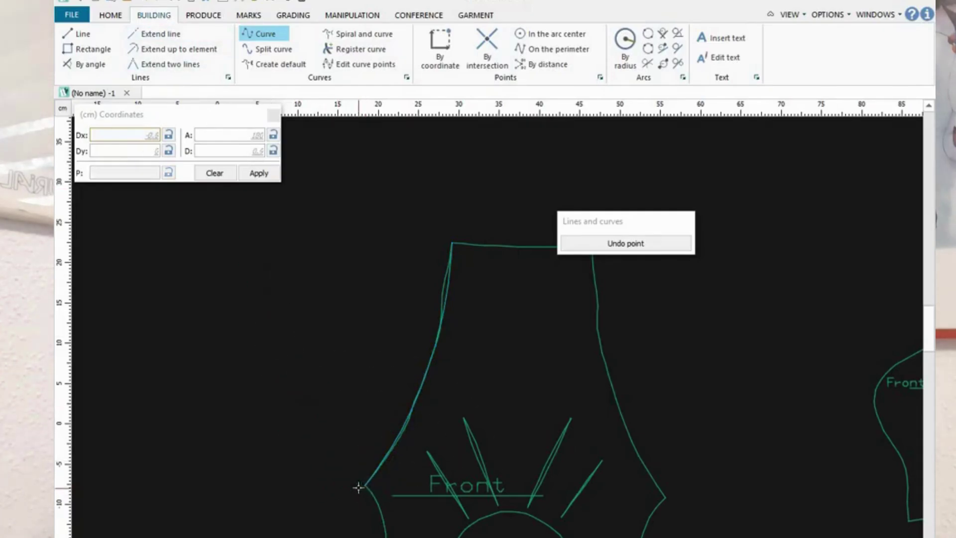
pyautogui.press('Escape')
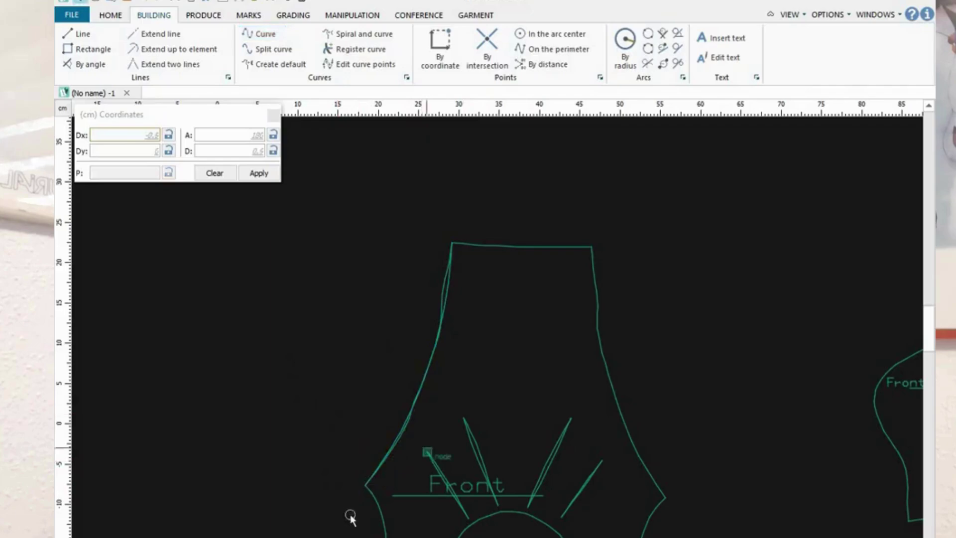
# Step: Trace the Front piece's lower left side with another curve starting at the outermost left side point
pyautogui.click(174, 36)
pyautogui.click(258, 35)
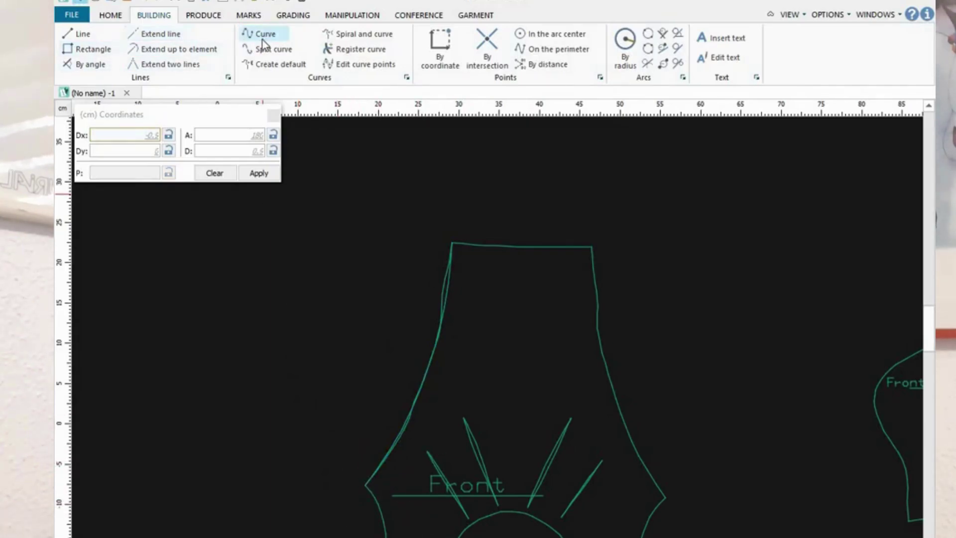
pyautogui.click(366, 487)
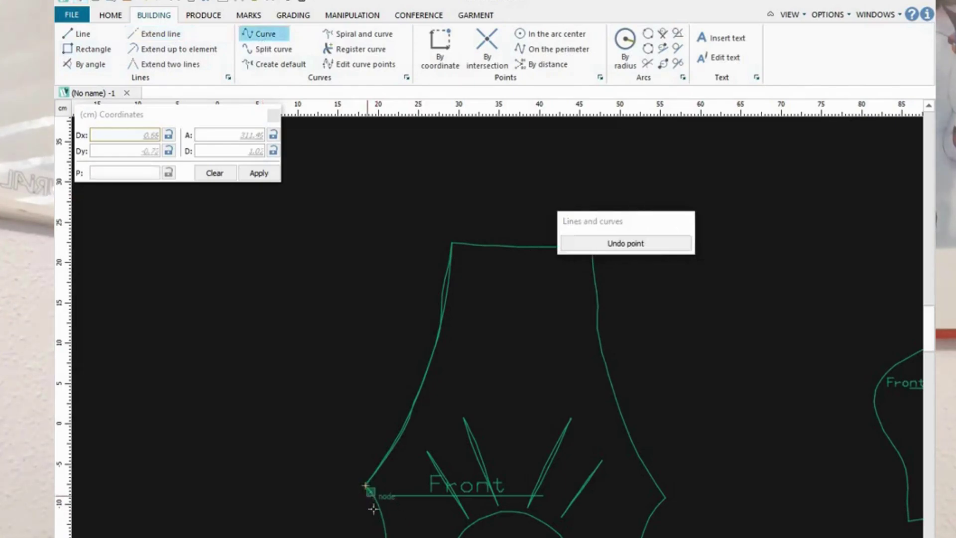
pyautogui.click(384, 523)
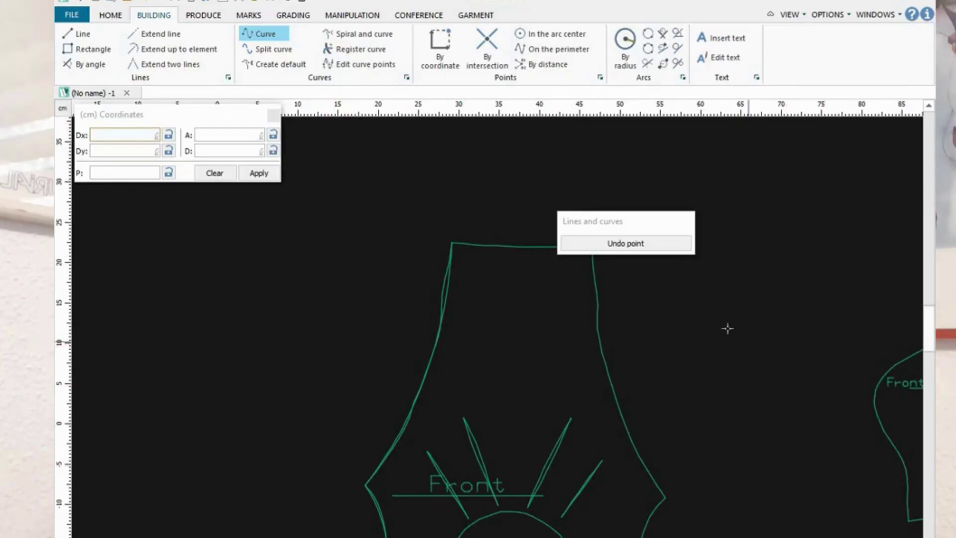
pyautogui.press('Escape')
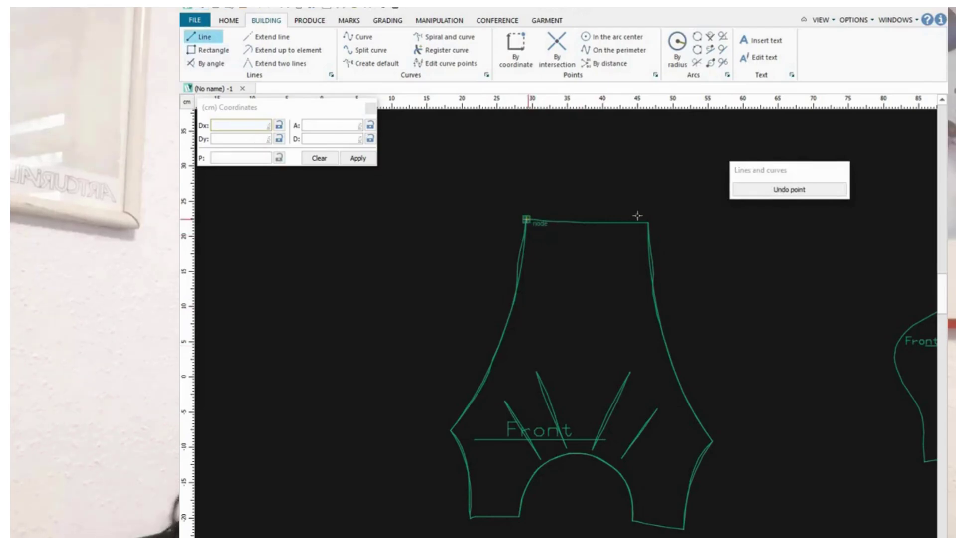
# Step: Draw straight lines over the Front's top and two short bottom edges, plus a centre line from the top edge to the curved cut-out
pyautogui.click(527, 219)
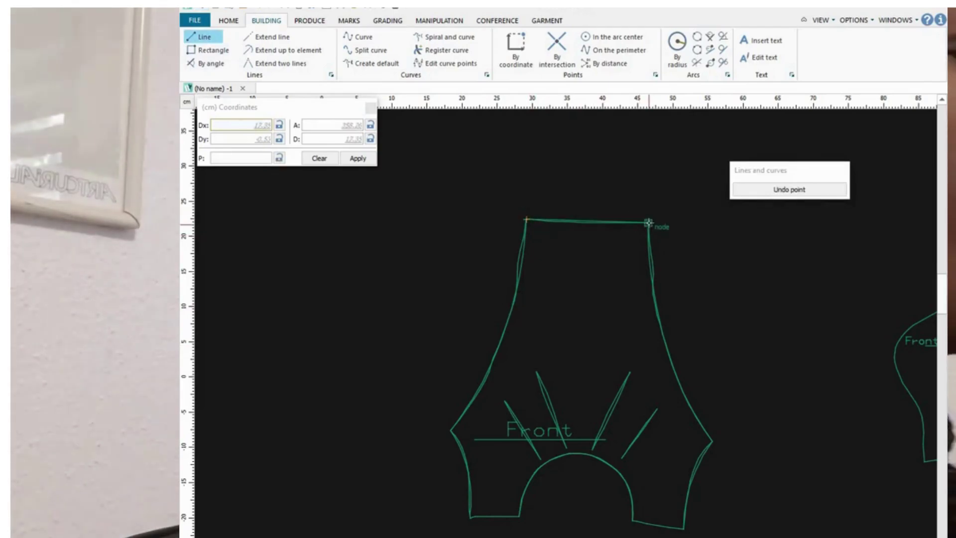
pyautogui.click(648, 223)
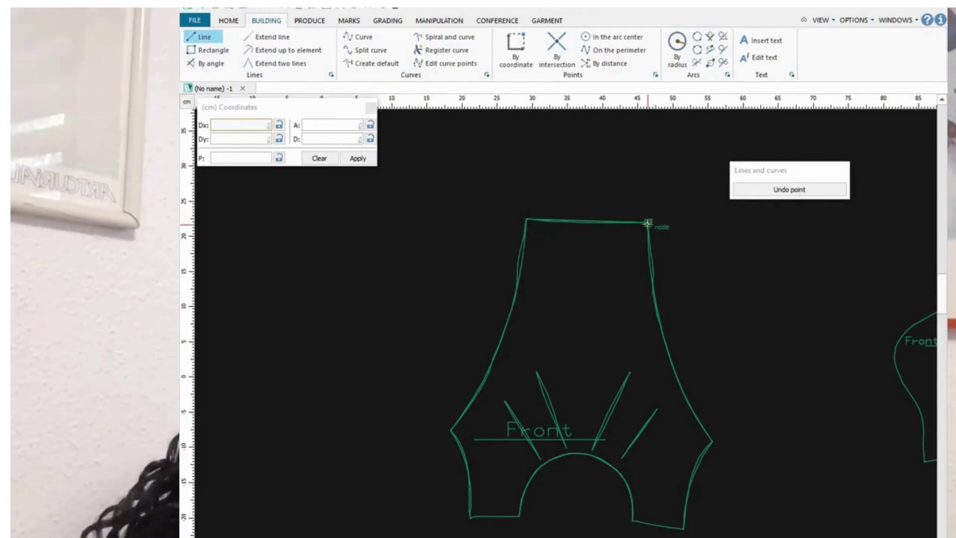
pyautogui.click(632, 520)
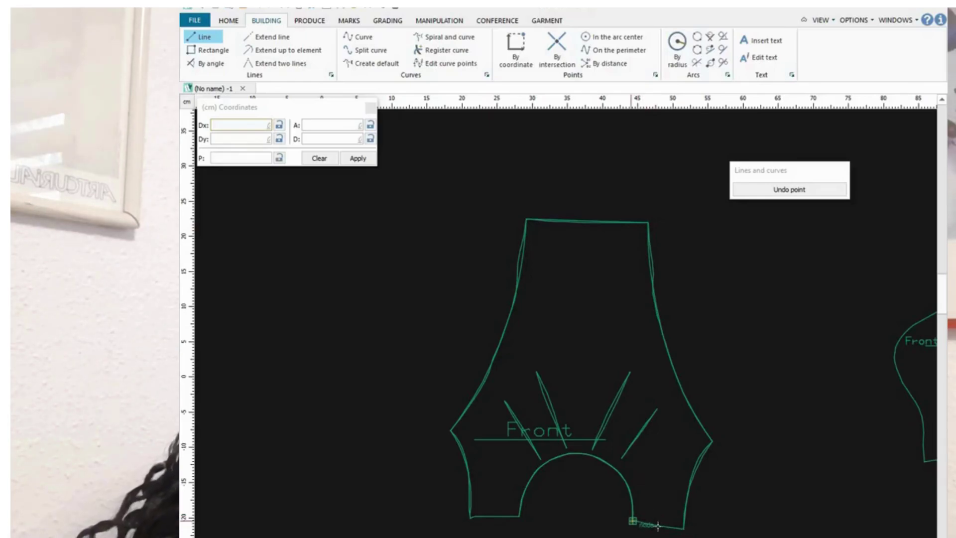
pyautogui.click(683, 528)
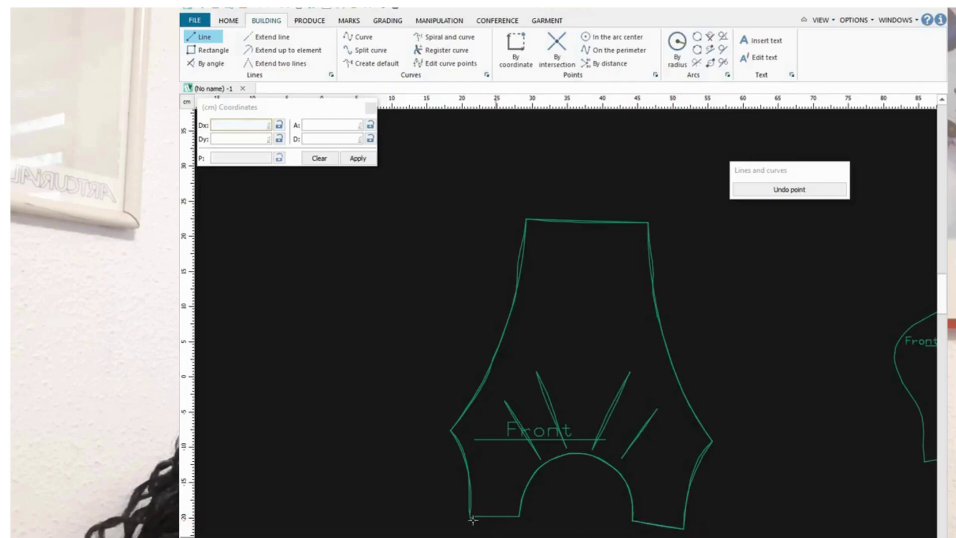
pyautogui.click(476, 517)
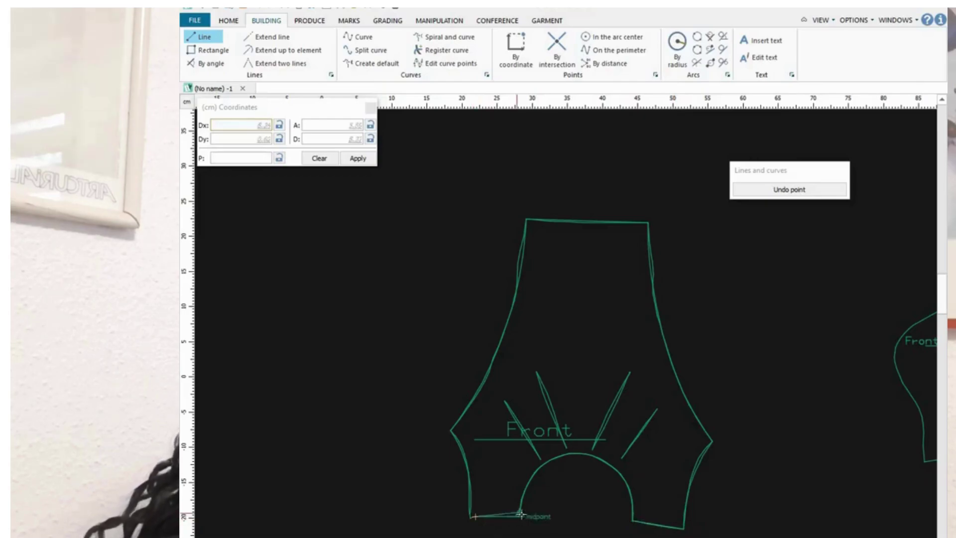
pyautogui.click(519, 517)
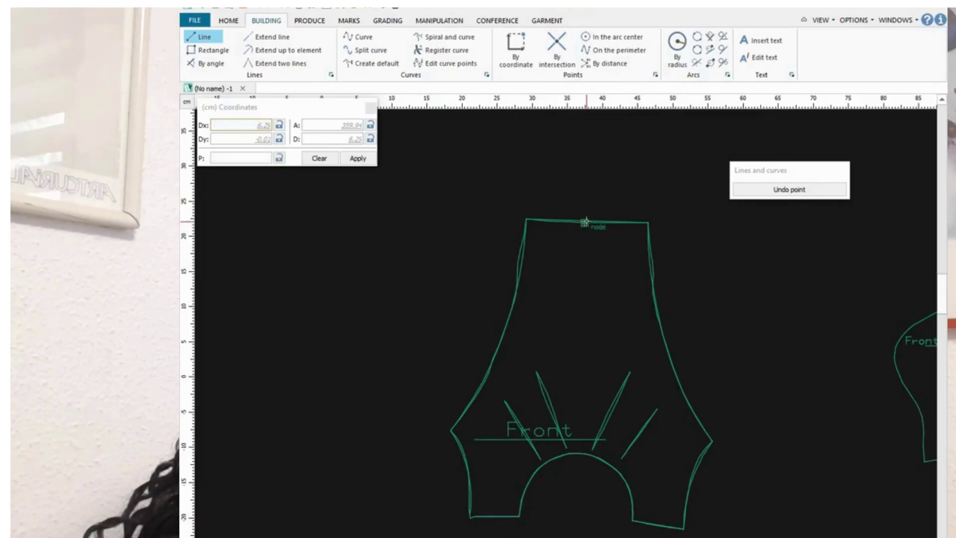
pyautogui.click(586, 222)
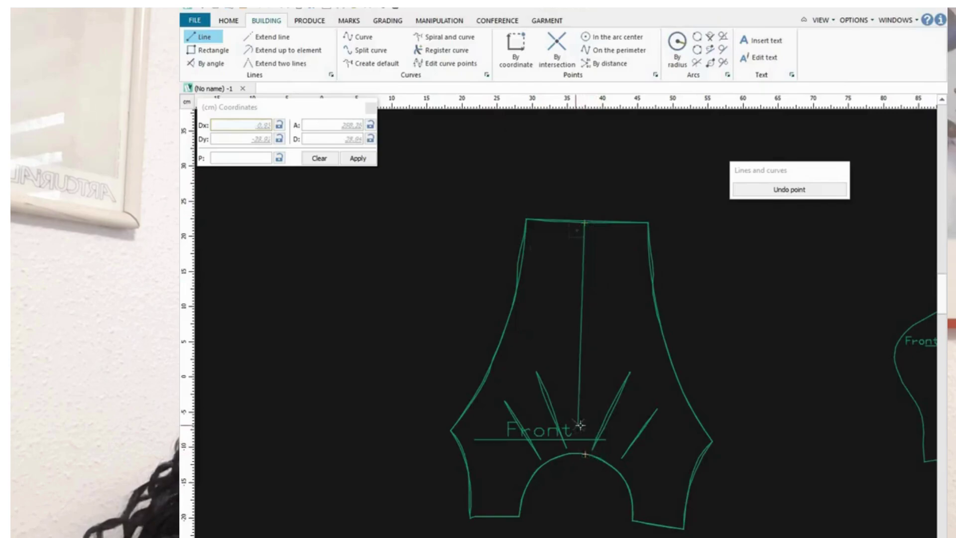
pyautogui.click(578, 452)
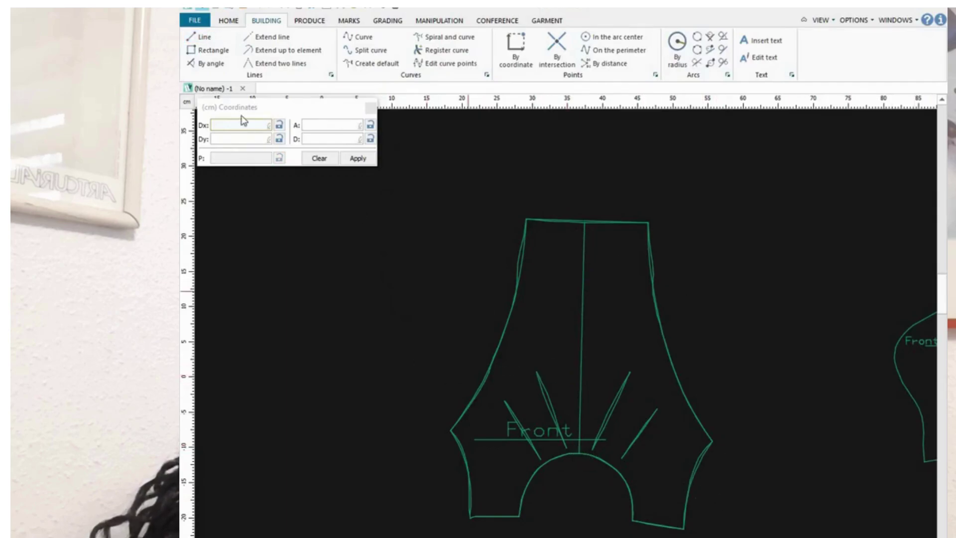
# Step: Extract the right half of the Front as a pattern in Automatic mode and place it to the left of the original
pyautogui.click(309, 21)
pyautogui.click(199, 50)
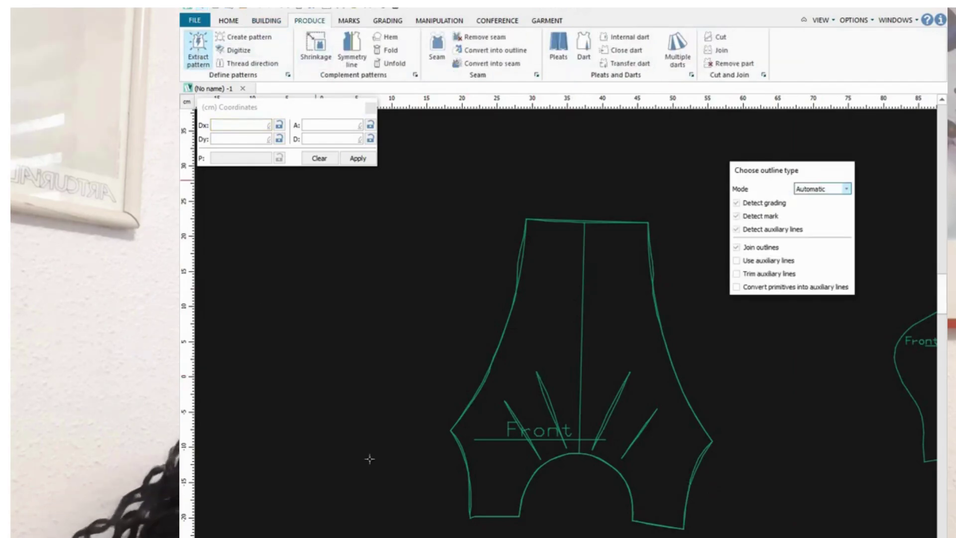
pyautogui.click(625, 340)
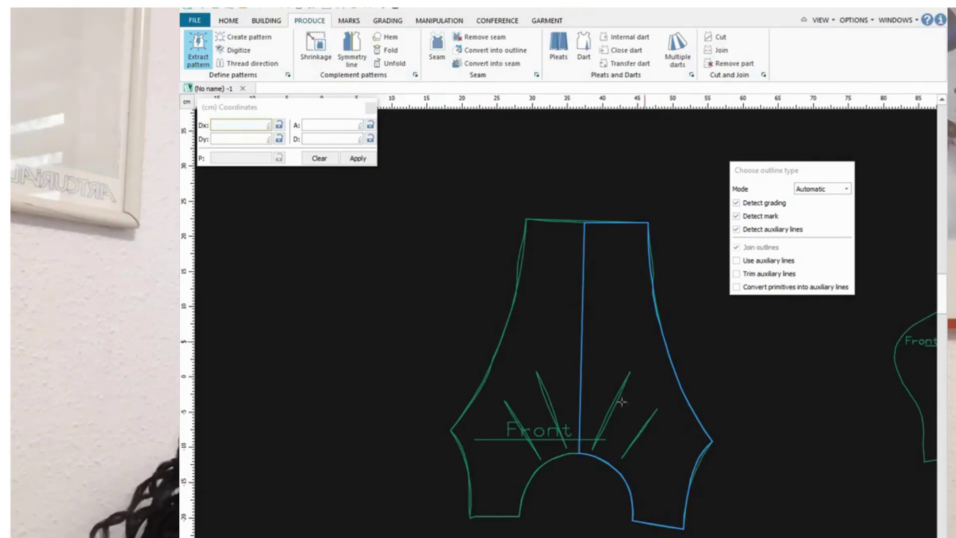
pyautogui.click(648, 447)
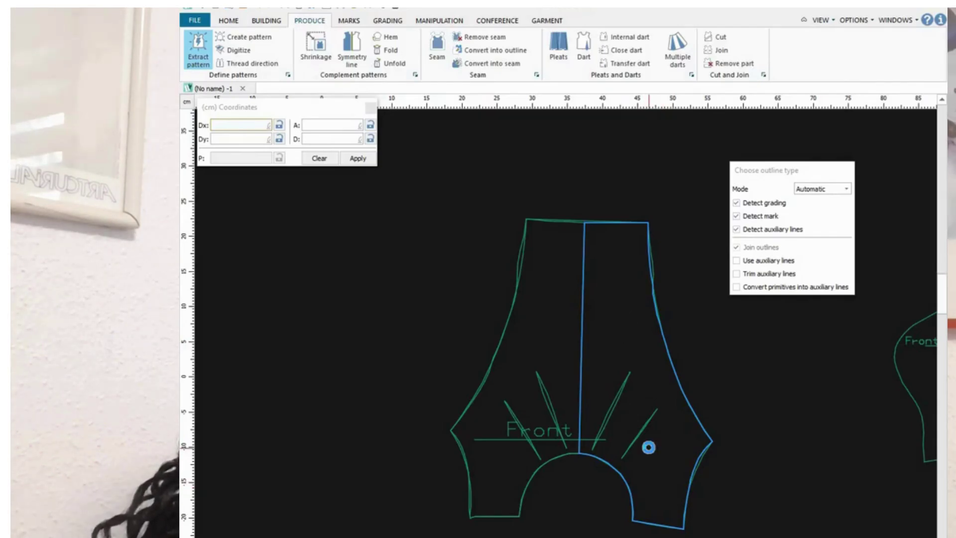
pyautogui.click(648, 447)
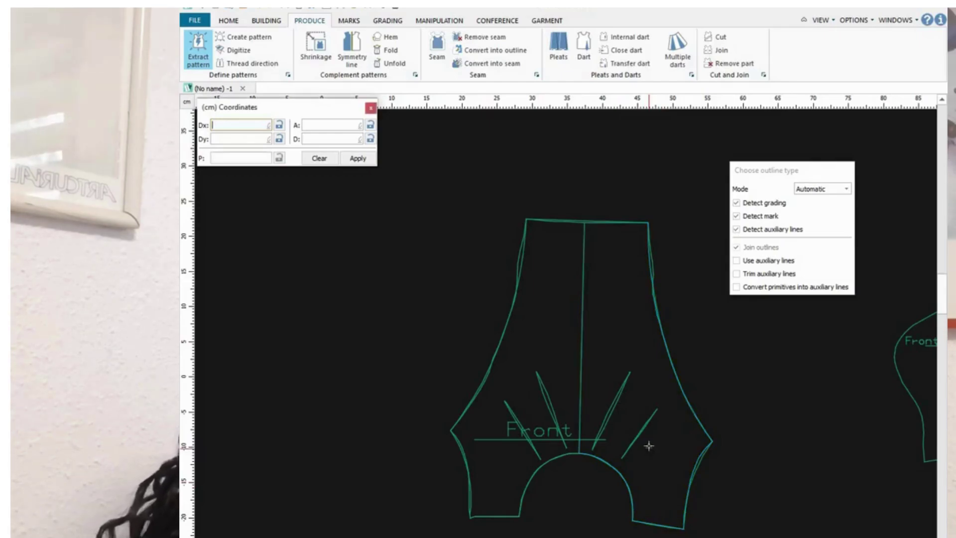
pyautogui.click(346, 442)
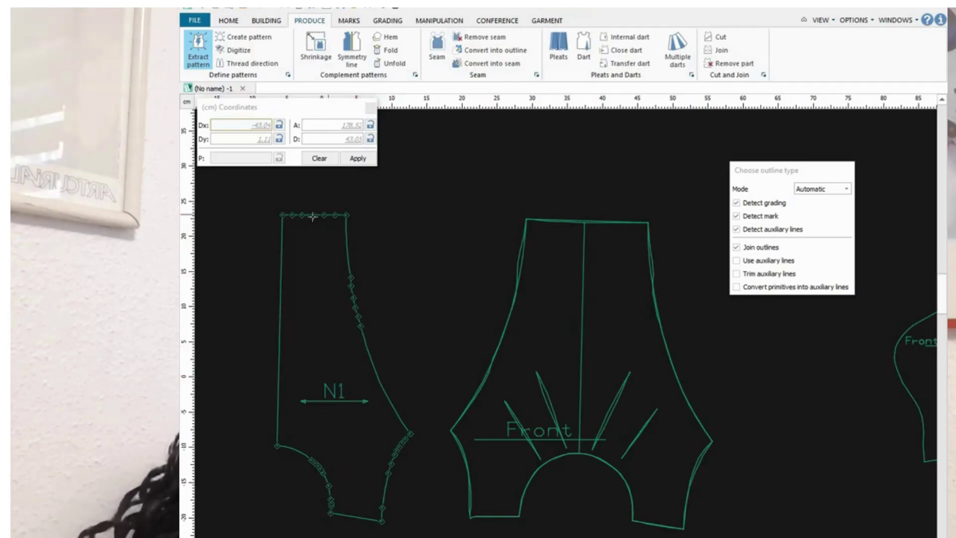
# Step: Simplify the extracted half-front pattern's outline with the precision at its minimum
pyautogui.click(439, 21)
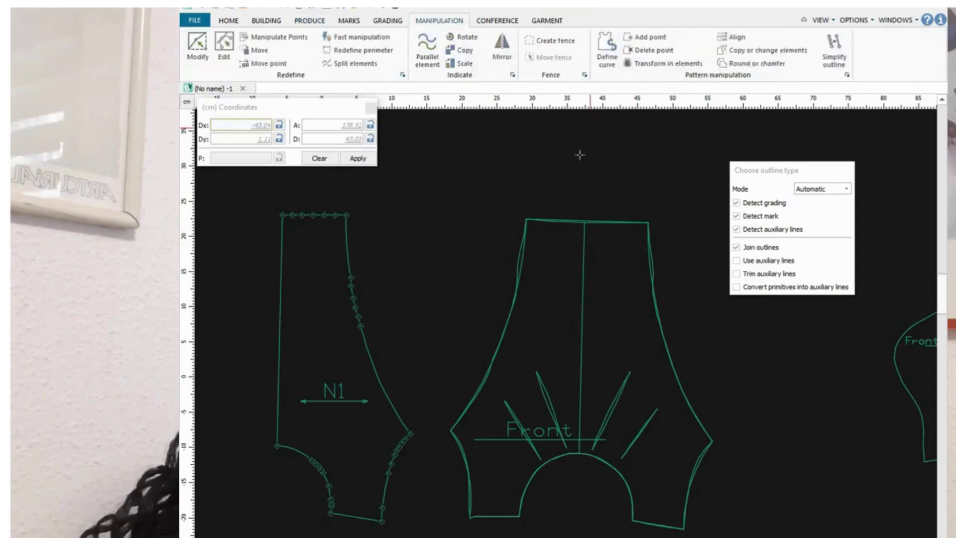
pyautogui.click(835, 59)
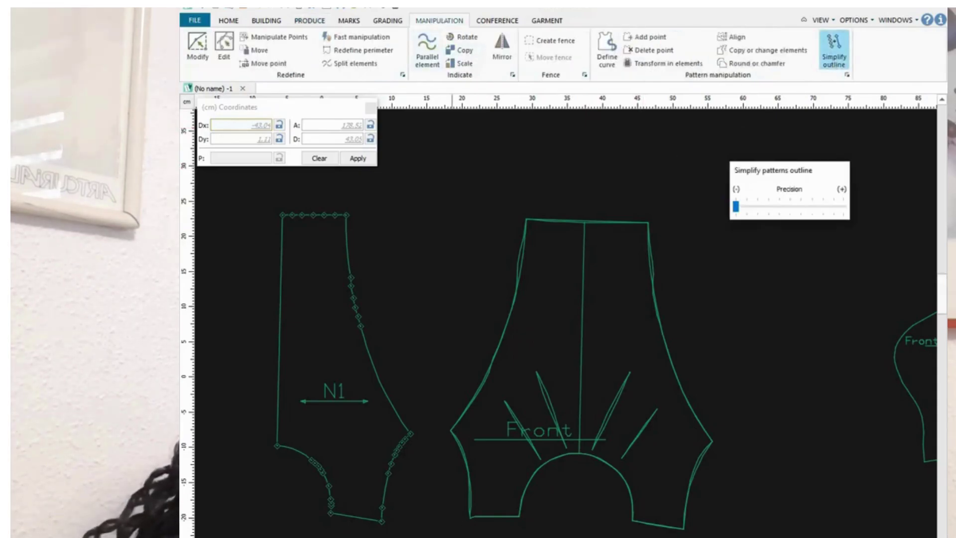
pyautogui.click(348, 214)
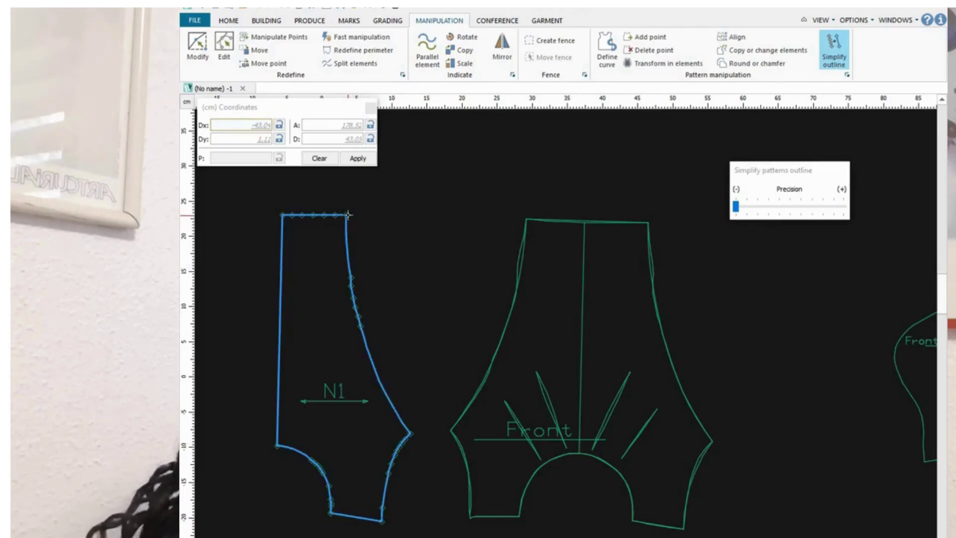
pyautogui.rightClick(349, 215)
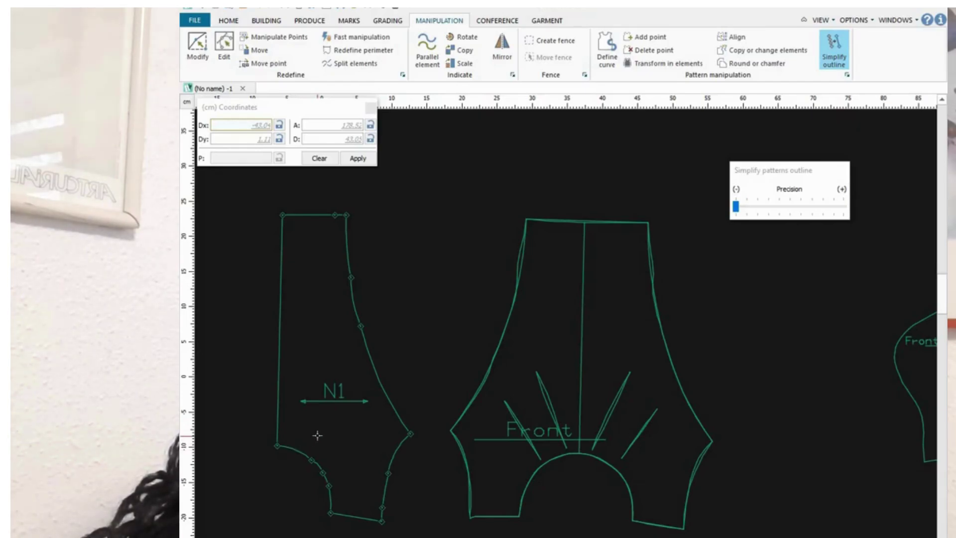
pyautogui.rightClick(776, 366)
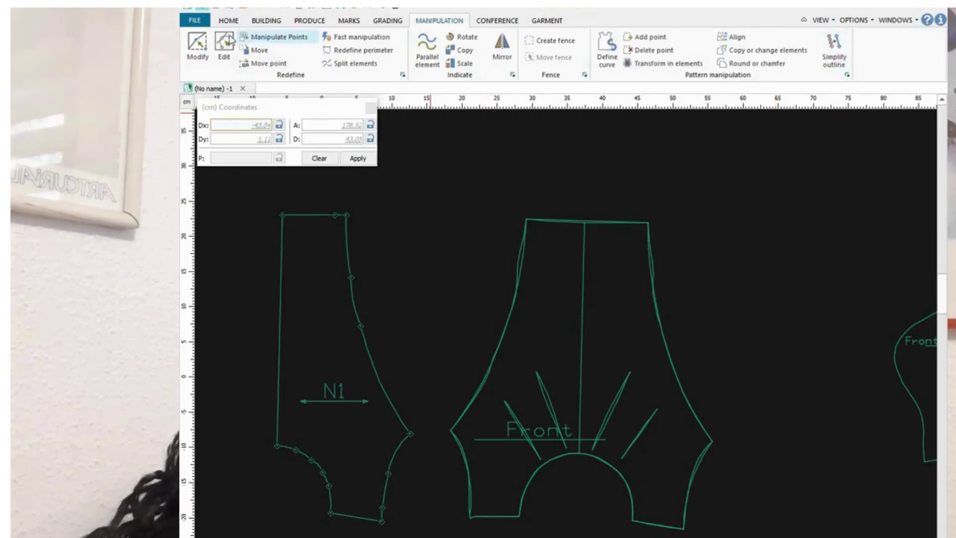
pyautogui.click(428, 50)
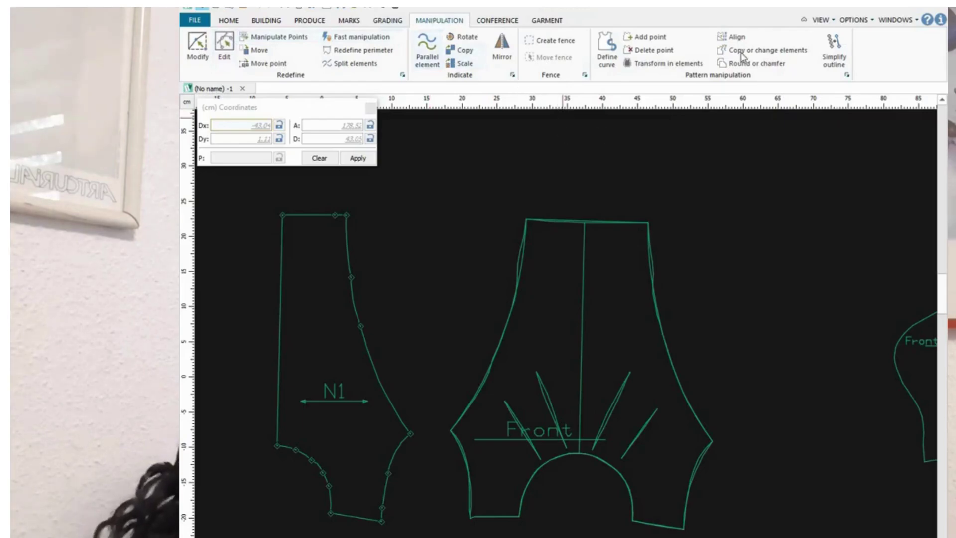
pyautogui.click(650, 38)
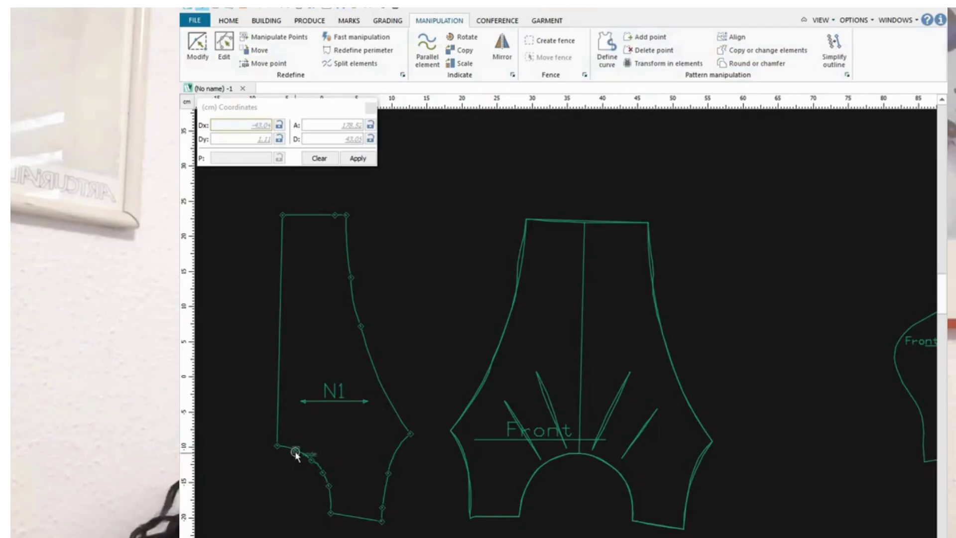
pyautogui.click(296, 450)
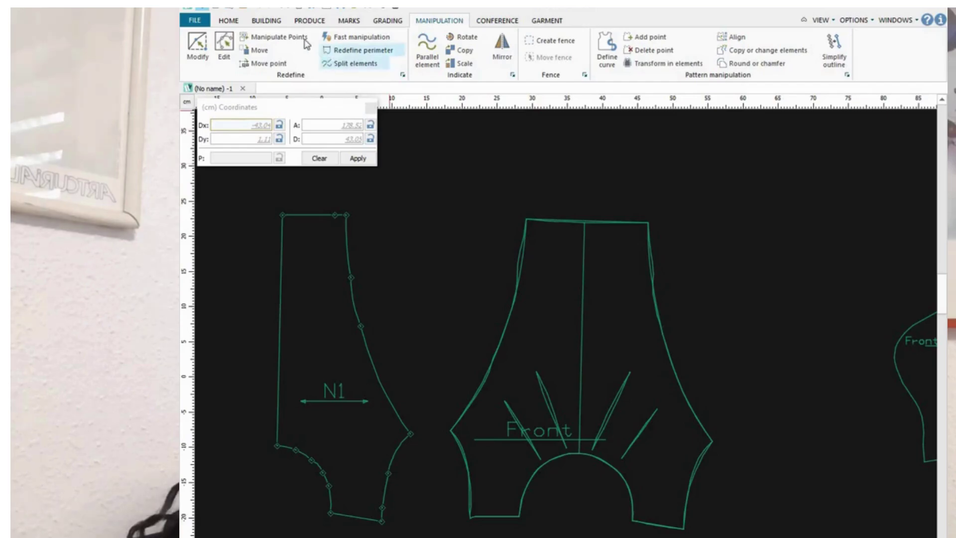
pyautogui.click(308, 22)
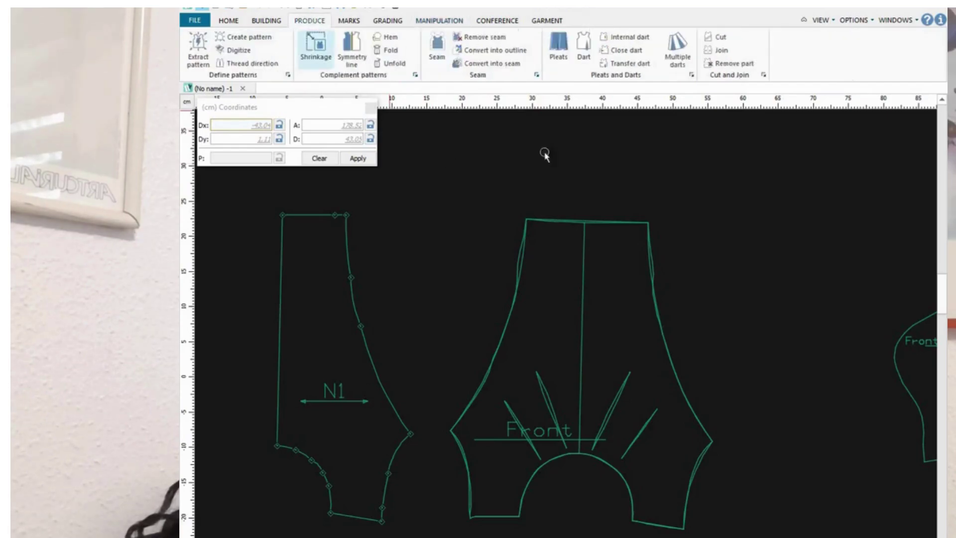
pyautogui.click(586, 57)
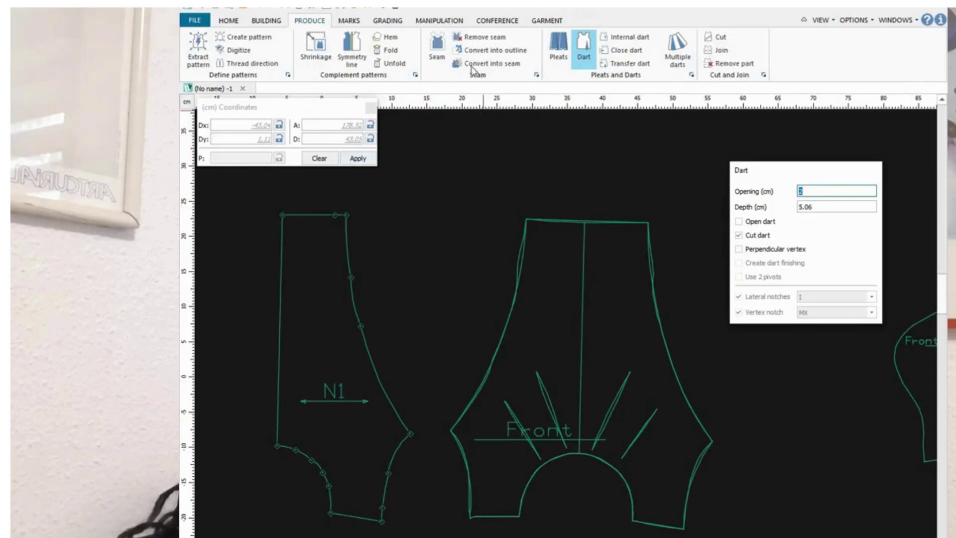
# Step: Measure the lengths of the two darts on the left half of the original Front with the Distance tool
pyautogui.click(497, 20)
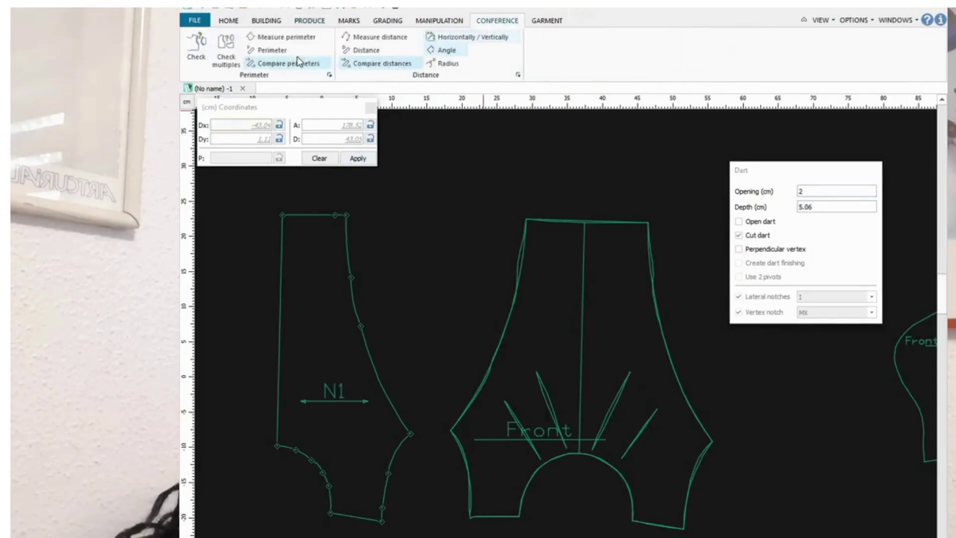
pyautogui.click(360, 50)
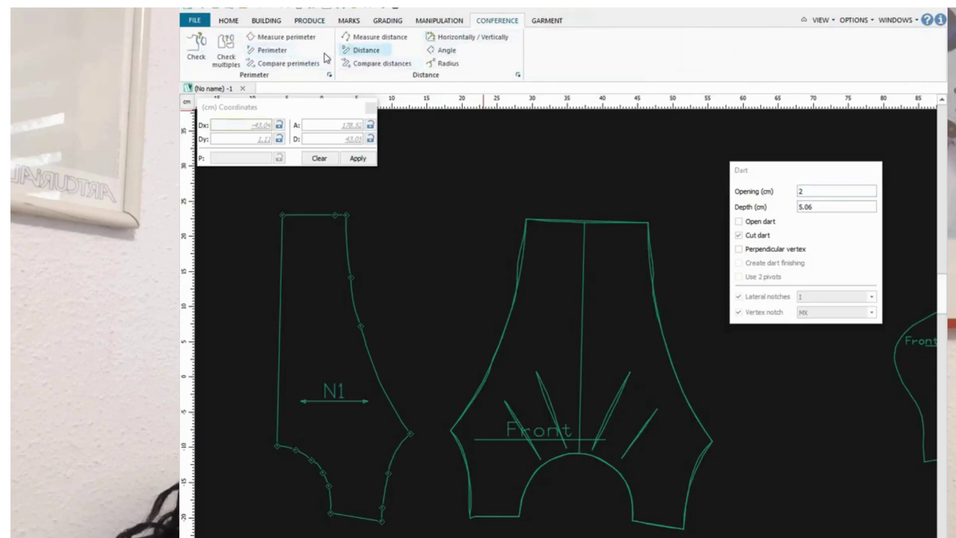
pyautogui.click(370, 52)
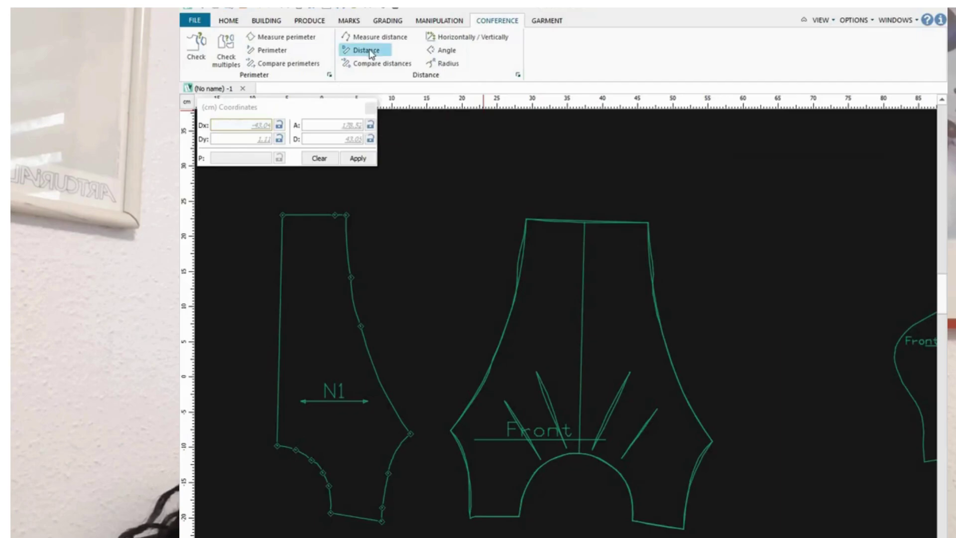
pyautogui.click(537, 374)
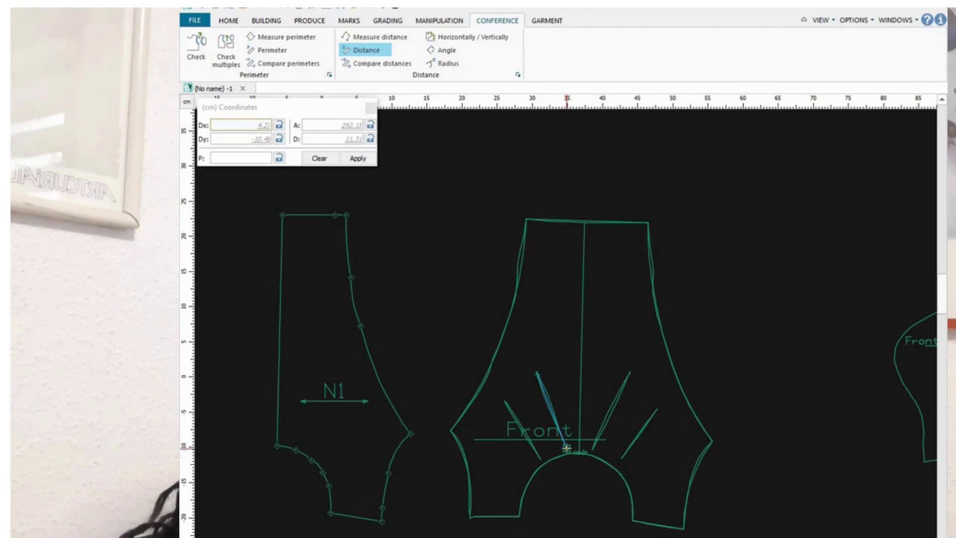
pyautogui.click(561, 465)
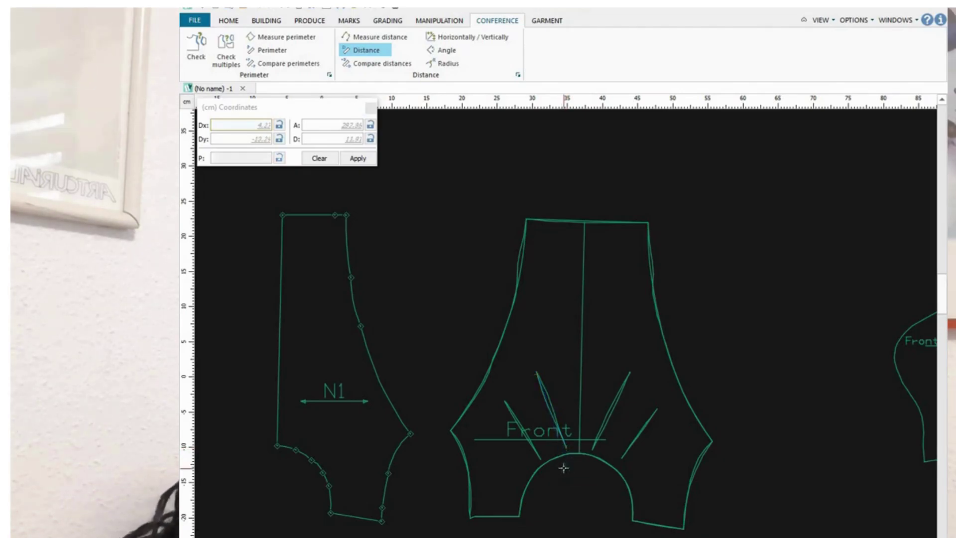
pyautogui.click(507, 405)
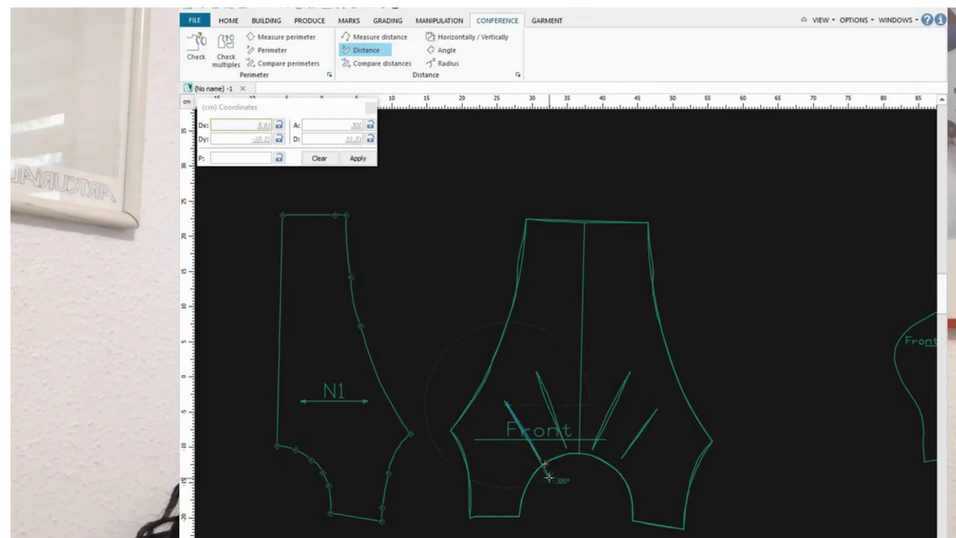
pyautogui.click(542, 459)
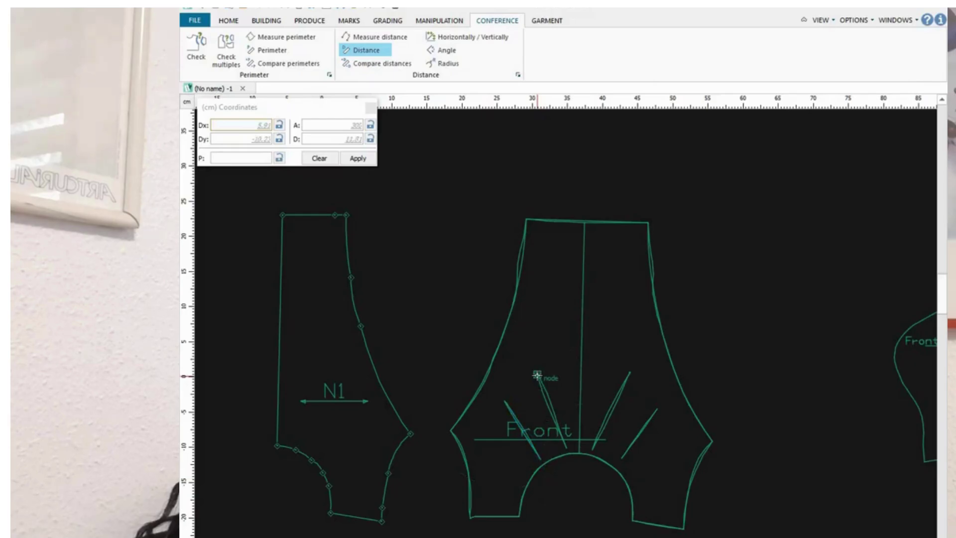
pyautogui.click(537, 374)
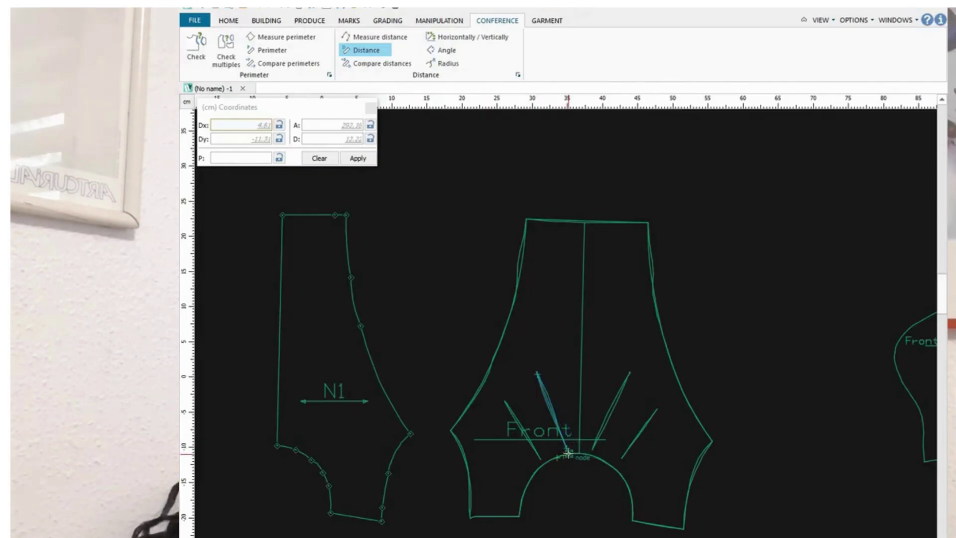
# Step: Cut two darts into the half-front's curved cut-out, the first with a 2 cm opening and 11.31 cm depth
pyautogui.press('d')
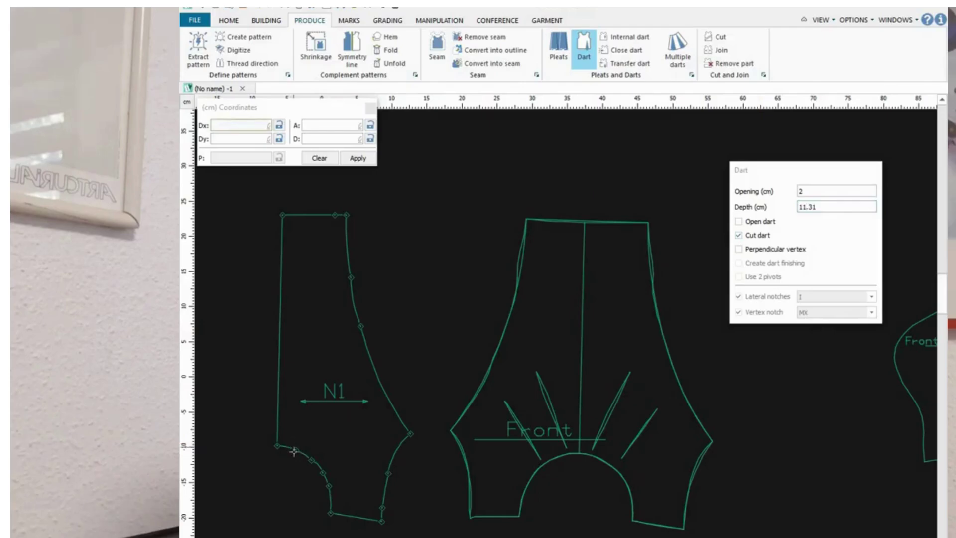
pyautogui.click(294, 452)
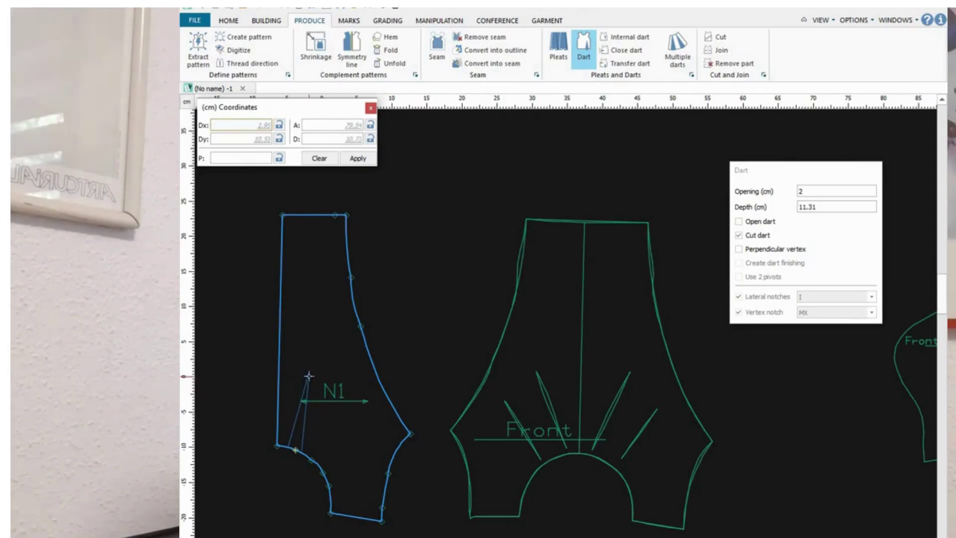
pyautogui.click(309, 375)
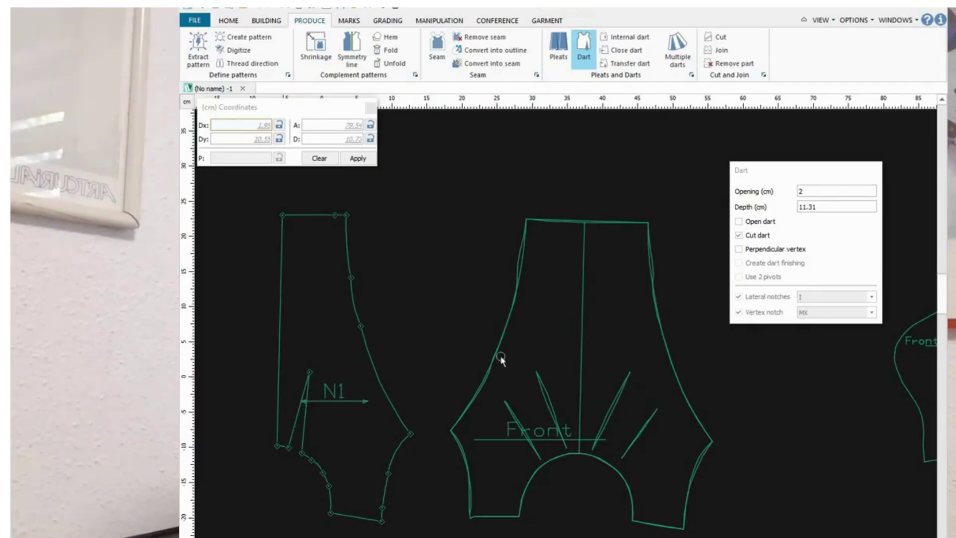
pyautogui.click(501, 358)
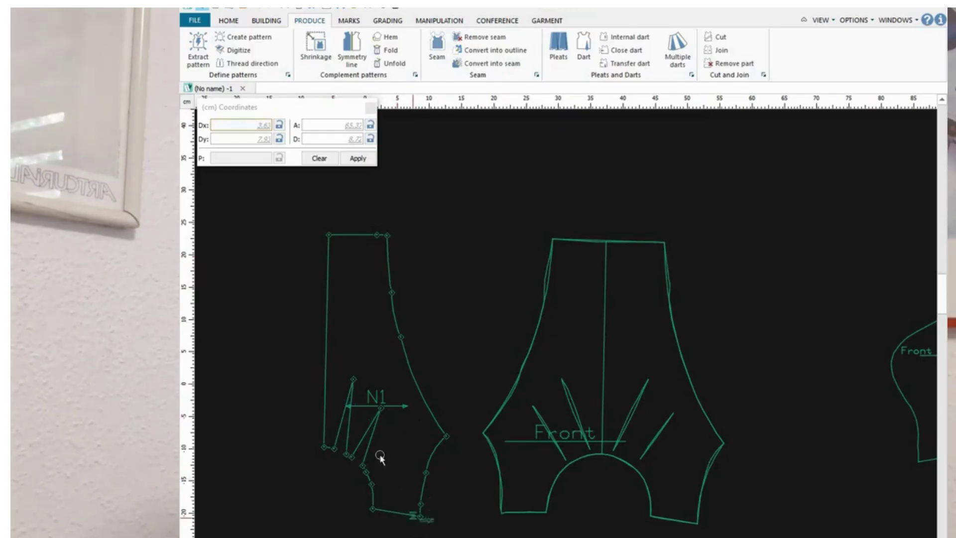
# Step: Start a text annotation reading "CUT ON FOLD CENTER FRONT"
pyautogui.click(264, 22)
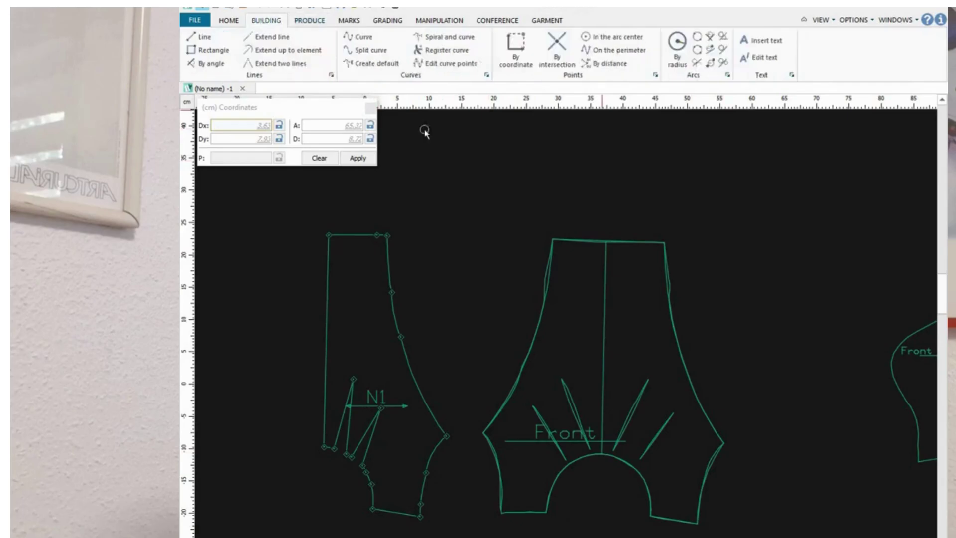
pyautogui.click(763, 41)
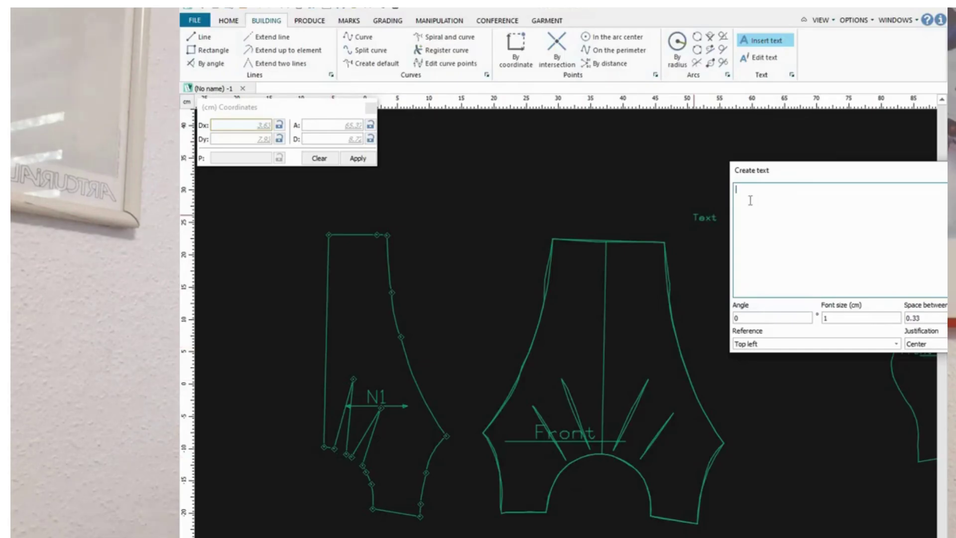
pyautogui.write('CUT O')
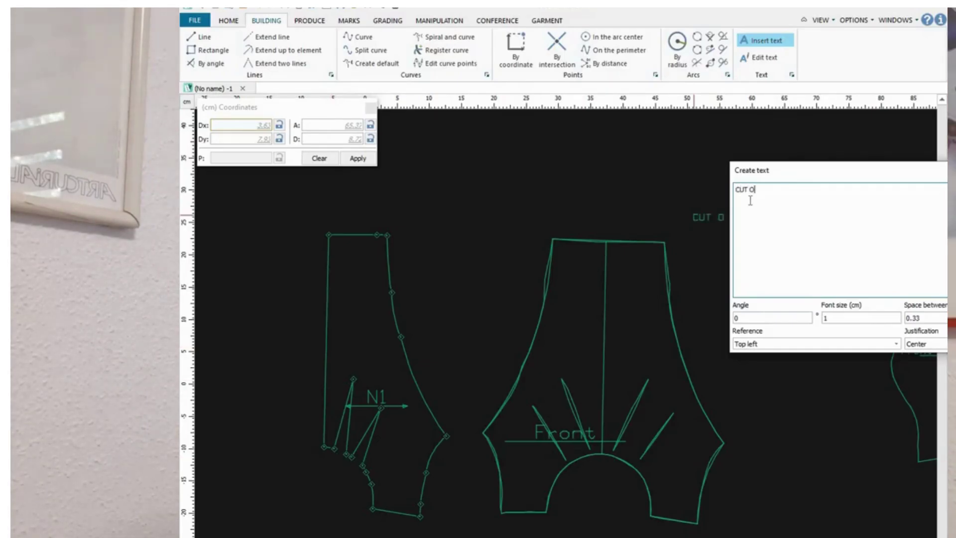
pyautogui.write('N FOL')
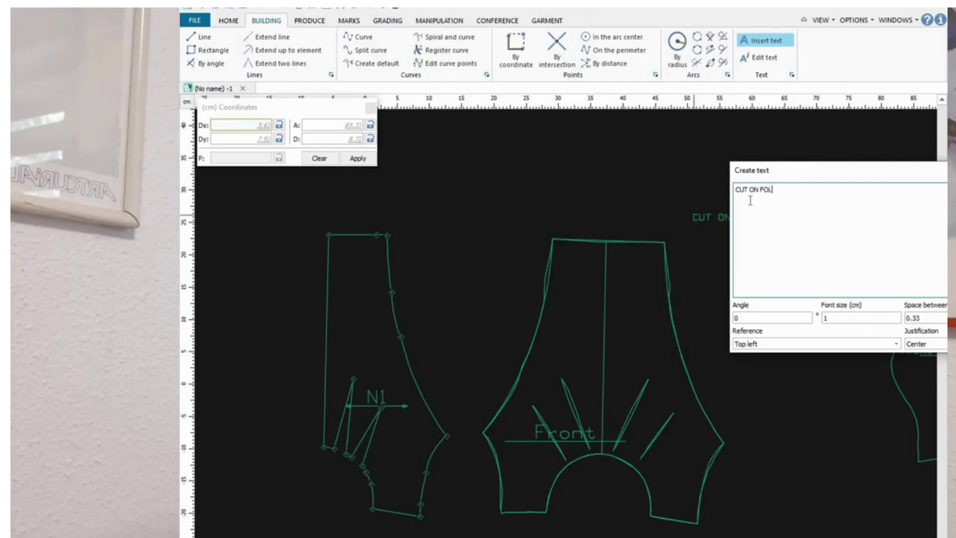
pyautogui.write('D F')
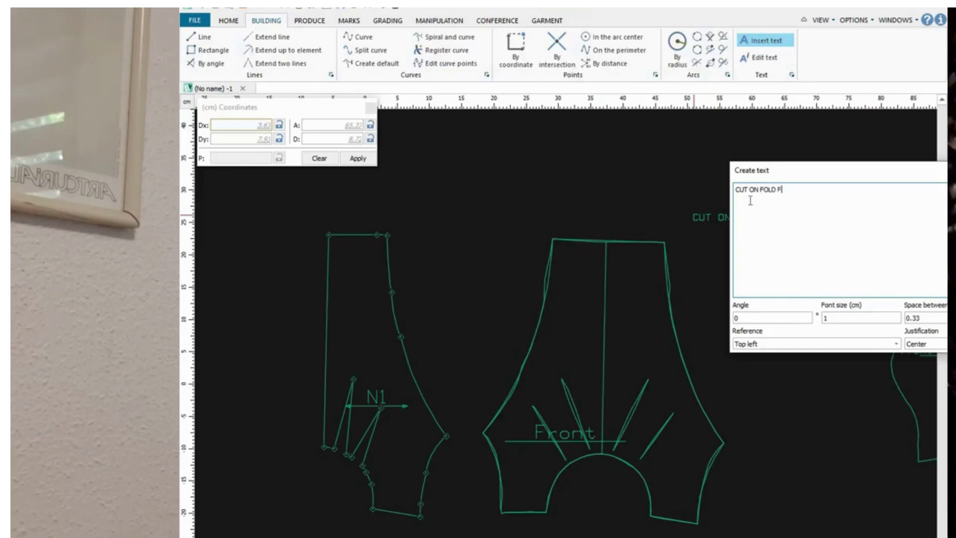
pyautogui.press('BackSpace')
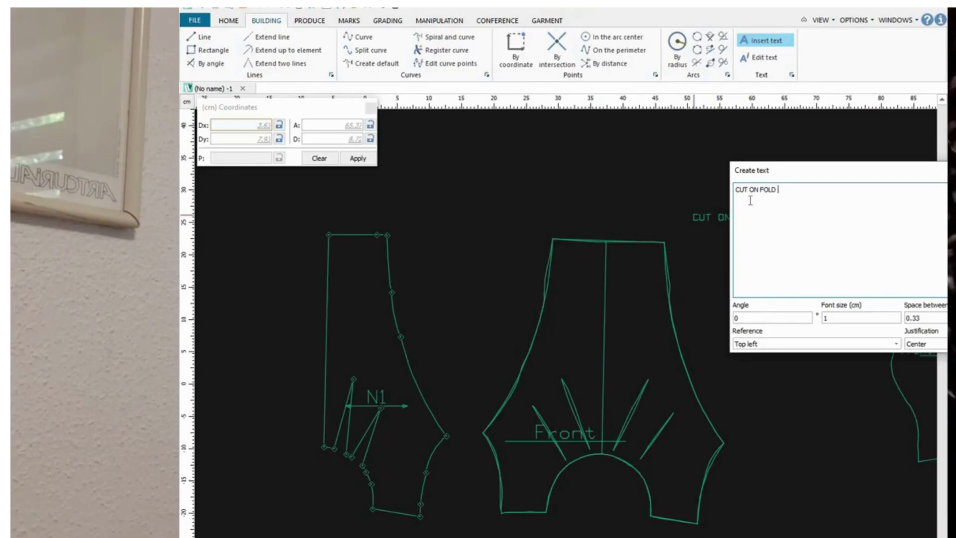
pyautogui.write('CENT')
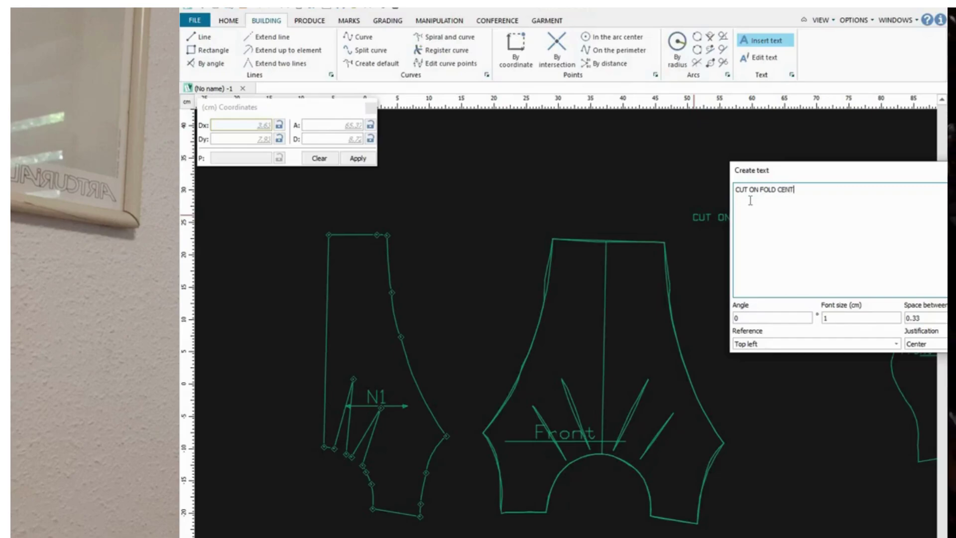
pyautogui.write('ER FRONT')
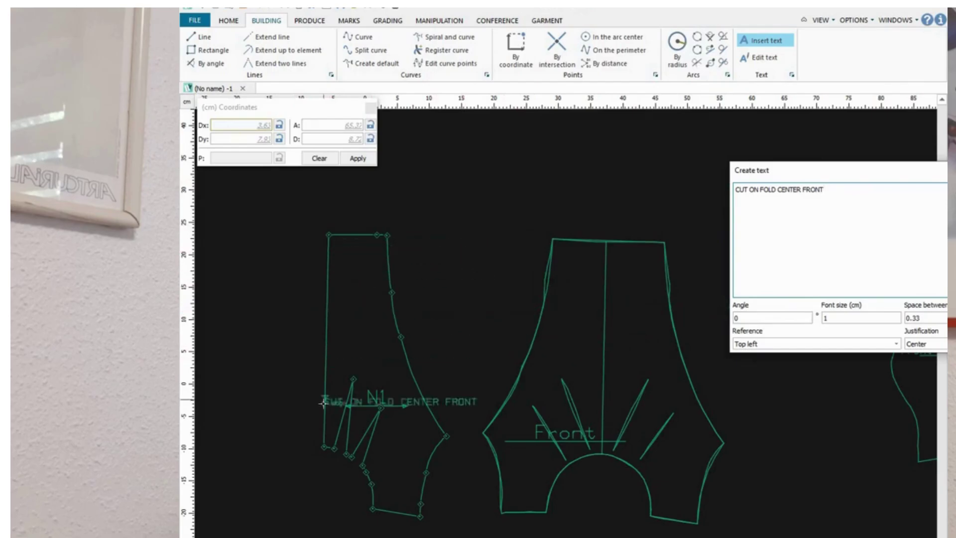
# Step: Set the text angle to 90° and place the annotation just inside the half-front's straight centre edge
pyautogui.click(748, 317)
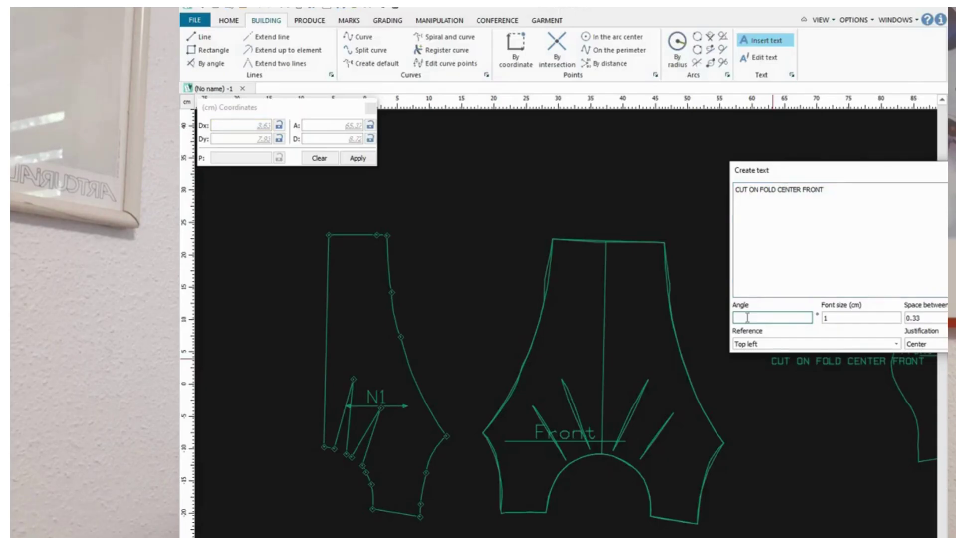
pyautogui.write('90')
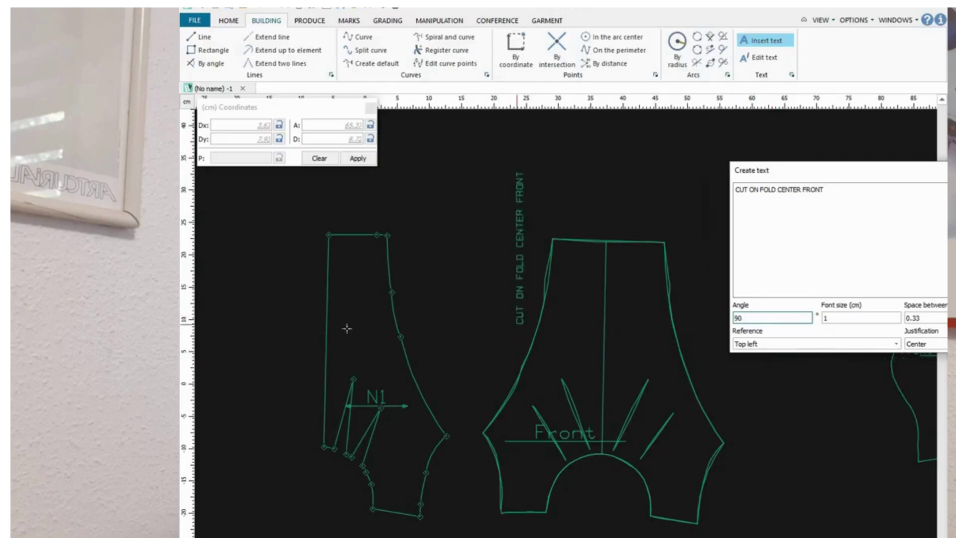
pyautogui.click(332, 416)
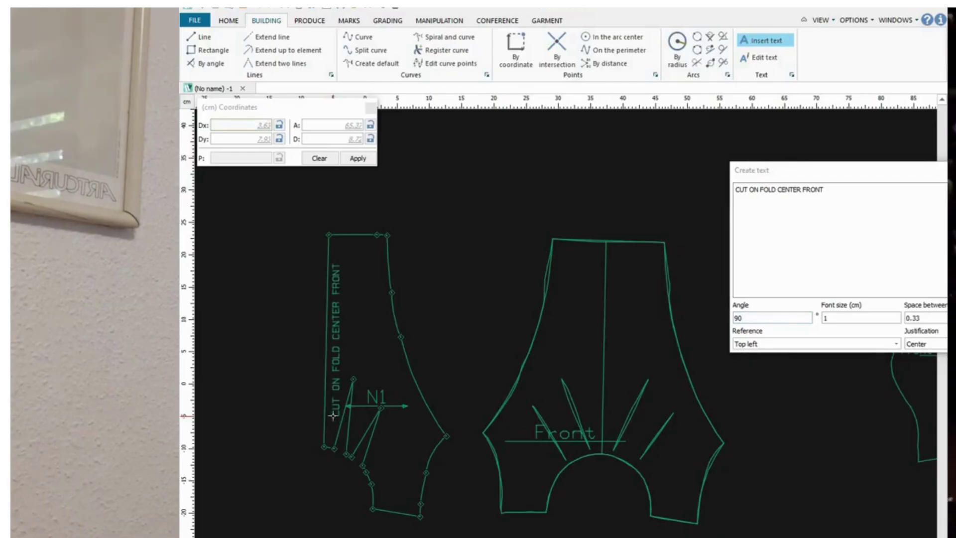
pyautogui.rightClick(333, 418)
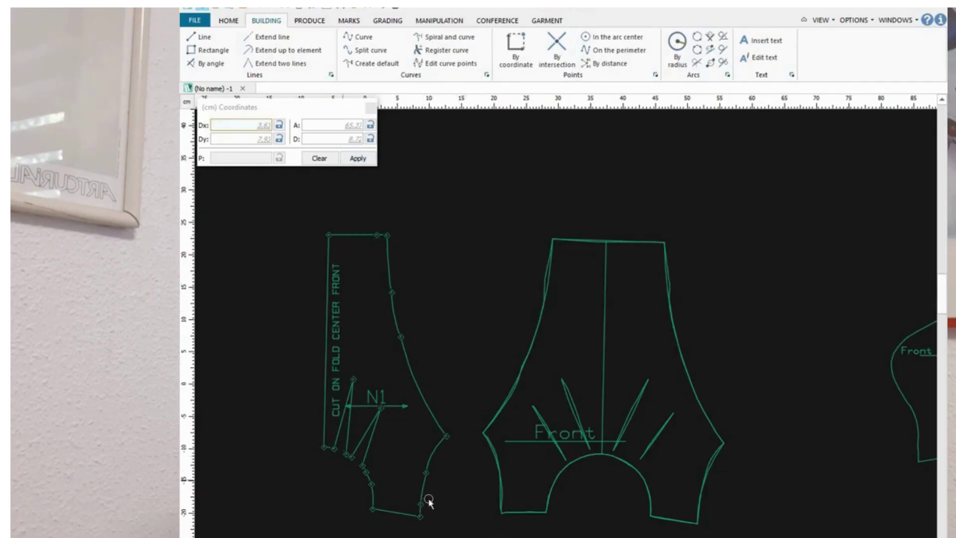
pyautogui.click(390, 291)
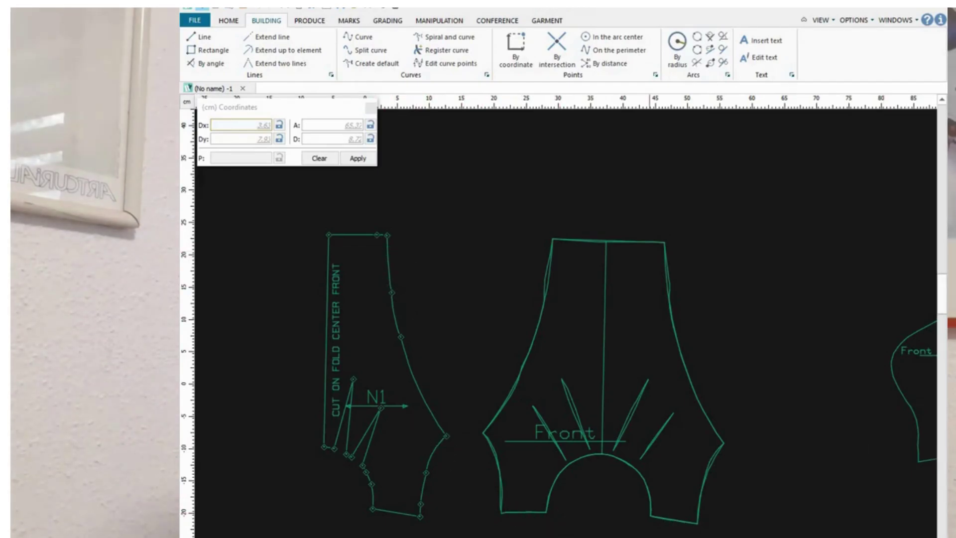
# Step: Select the entire original Front piece, including its darts, centre line and label, and delete it
pyautogui.hscroll(2, 565, 322)
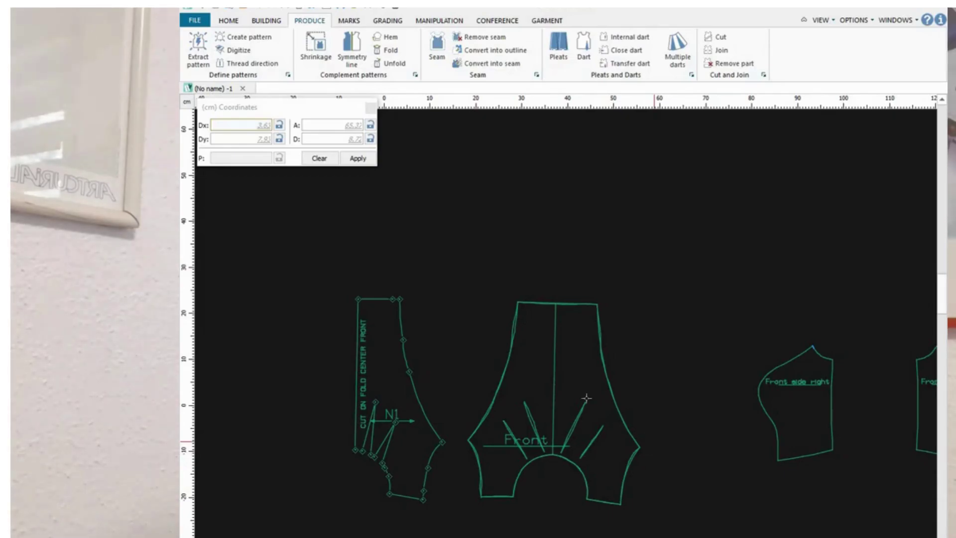
pyautogui.click(231, 22)
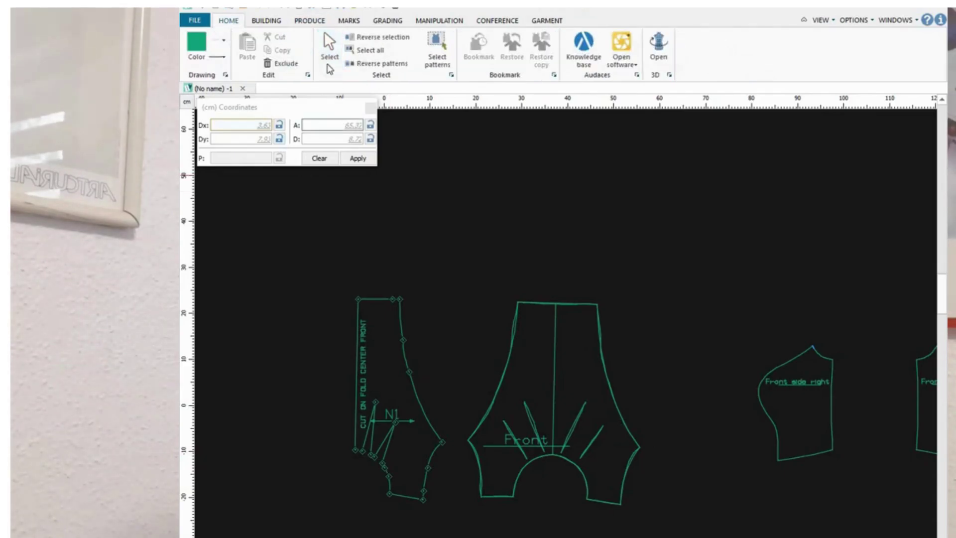
pyautogui.click(330, 48)
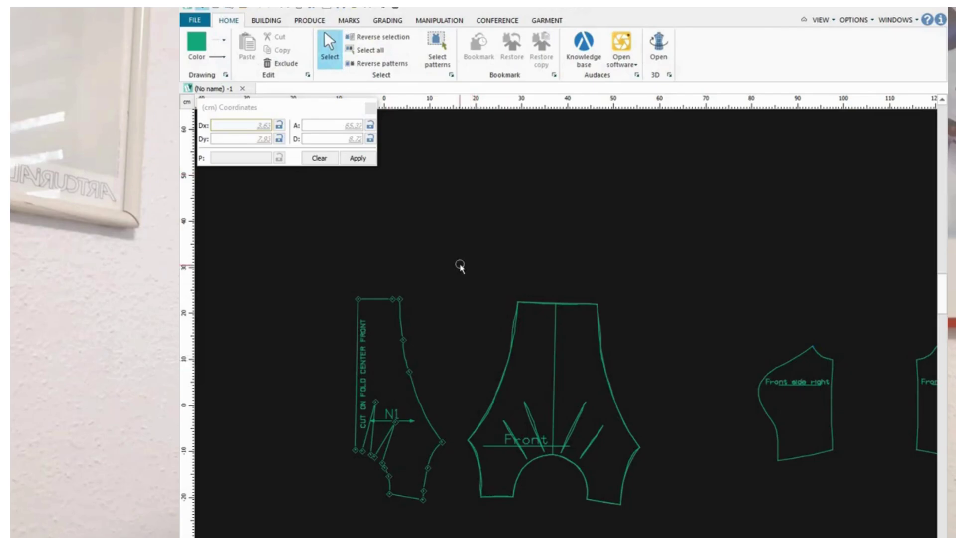
pyautogui.moveTo(460, 265); pyautogui.dragTo(655, 513)
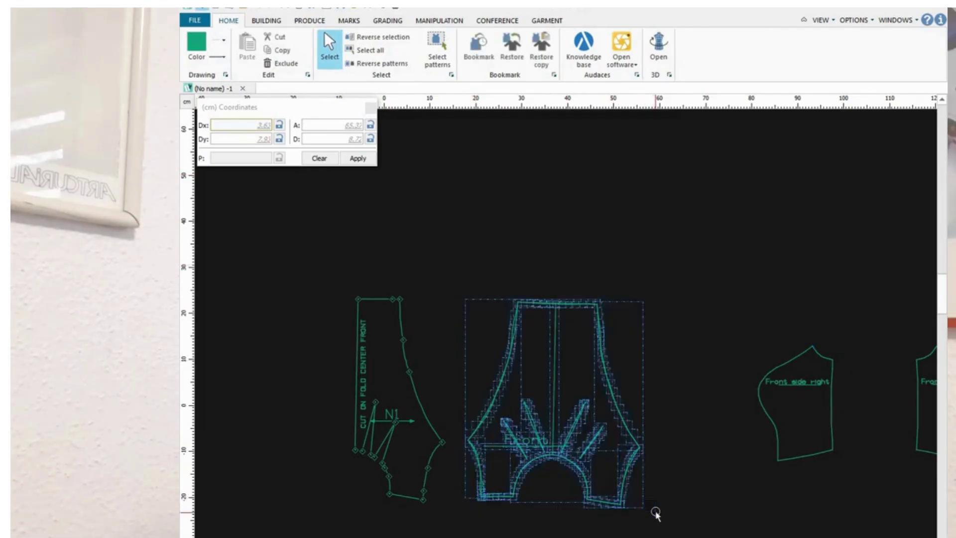
pyautogui.rightClick(584, 423)
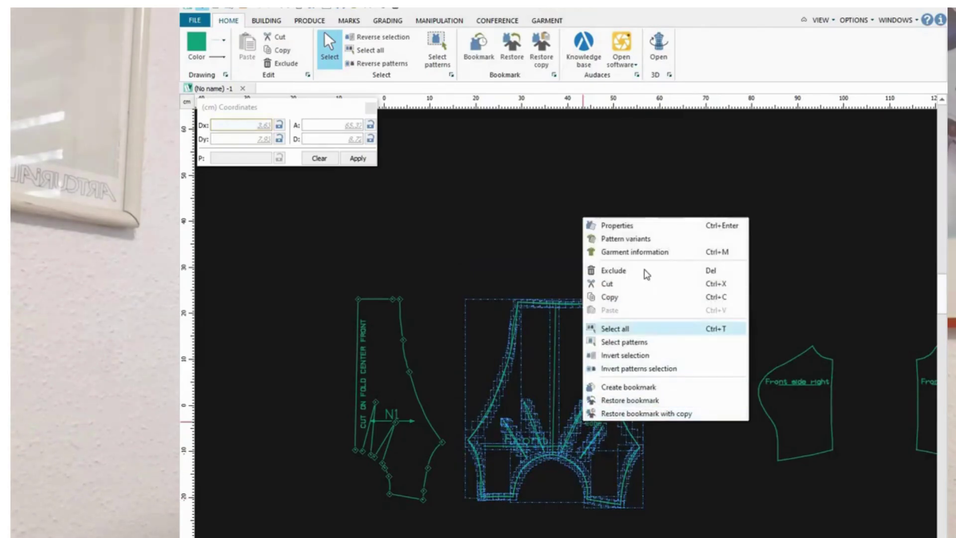
pyautogui.click(622, 273)
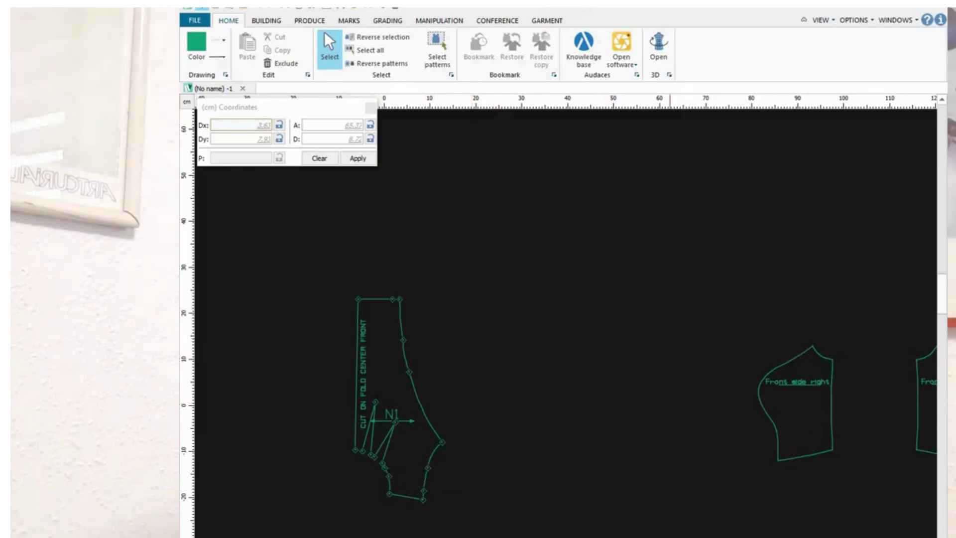
# Step: Measure the half-front's long curved side edge with the Perimeter tool
pyautogui.hscroll(5, 566, 319)
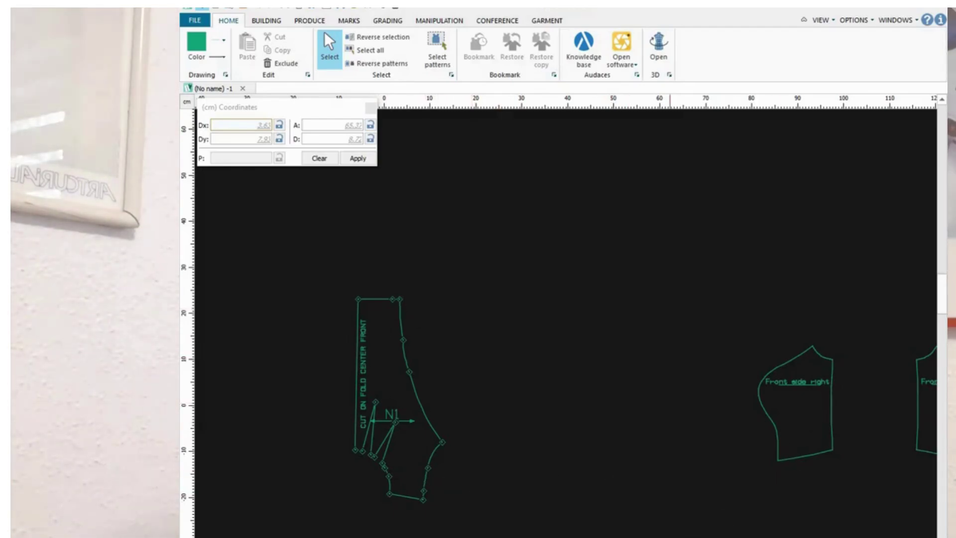
pyautogui.hscroll(1, 705, 363)
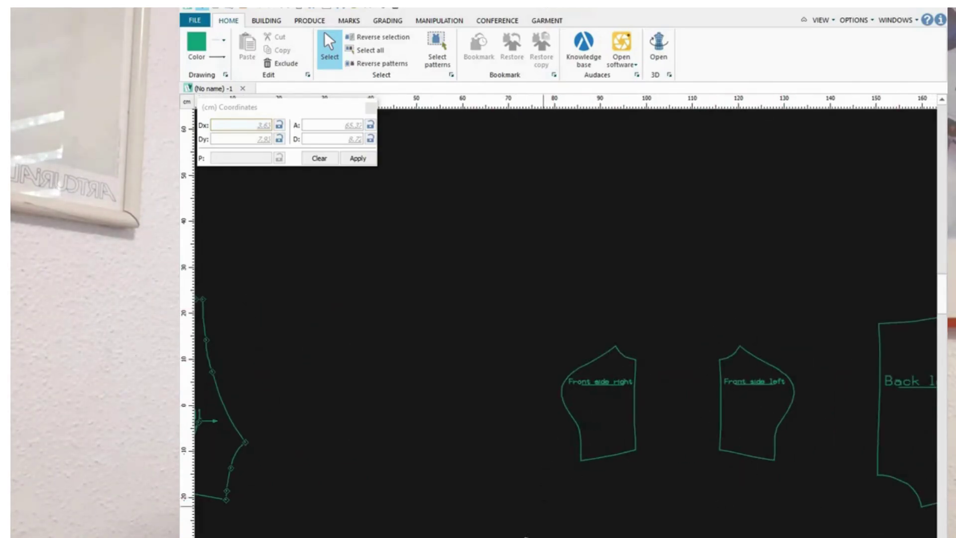
pyautogui.hscroll(-2, 668, 491)
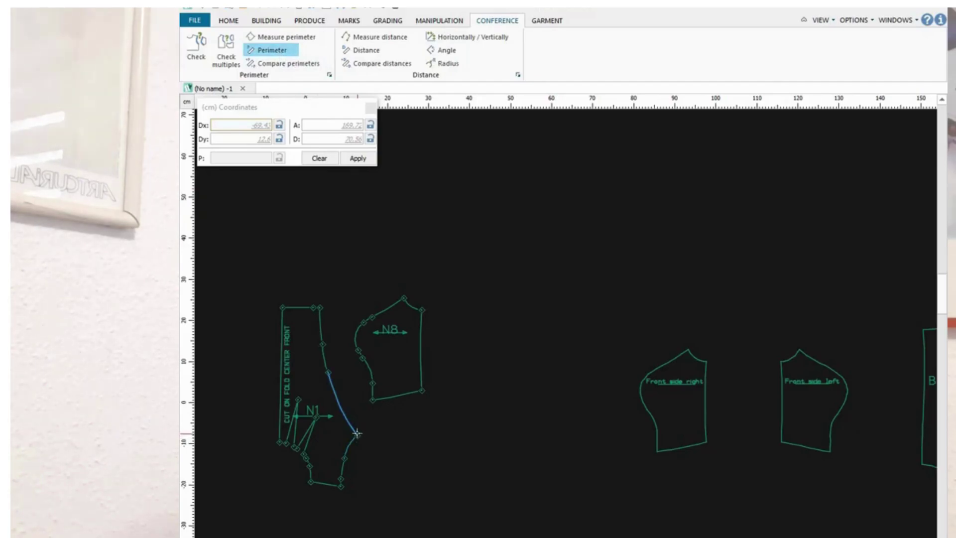
pyautogui.click(329, 370)
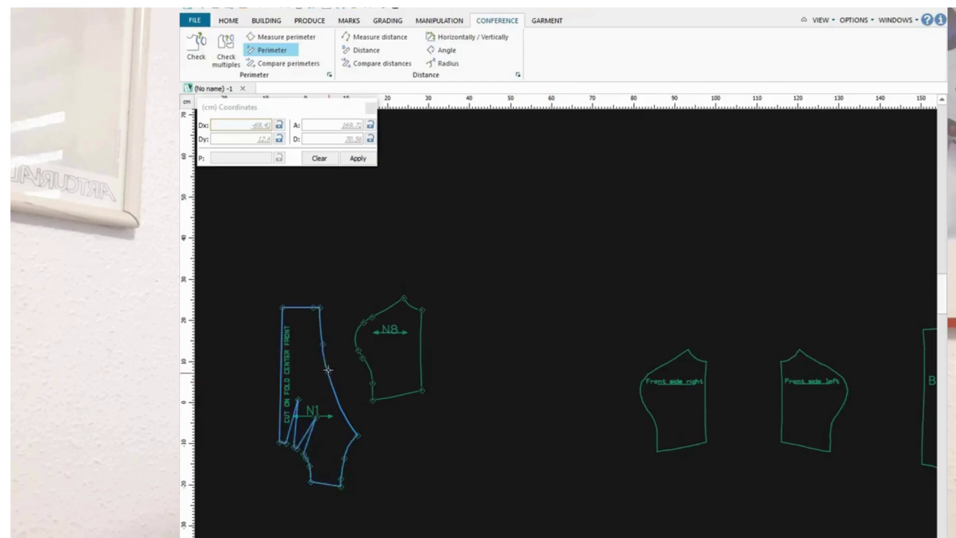
pyautogui.click(328, 370)
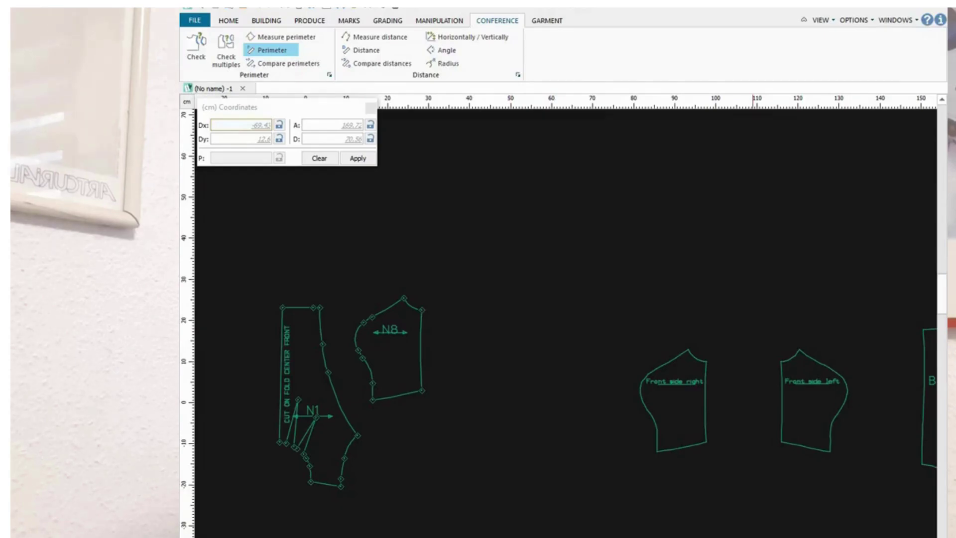
pyautogui.hscroll(5, 565, 319)
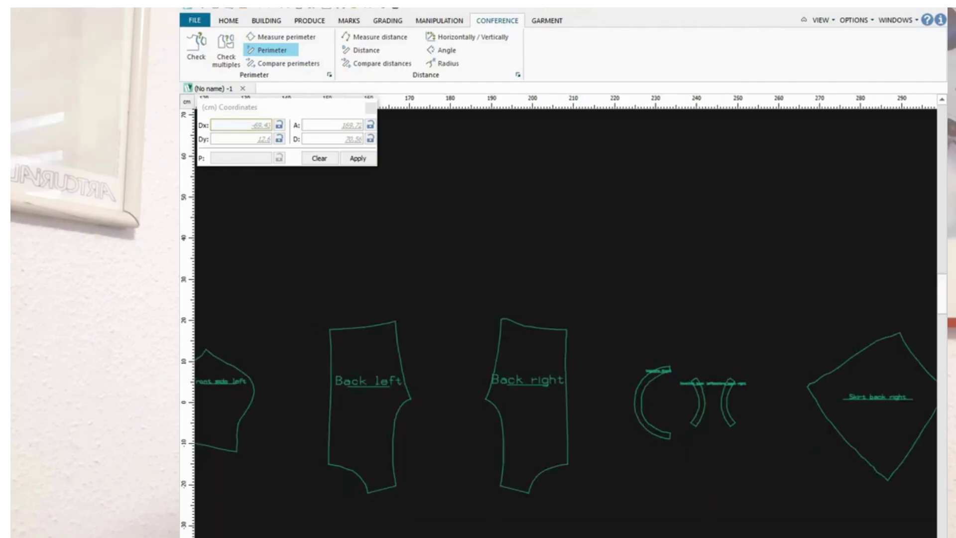
pyautogui.hscroll(-6, 565, 318)
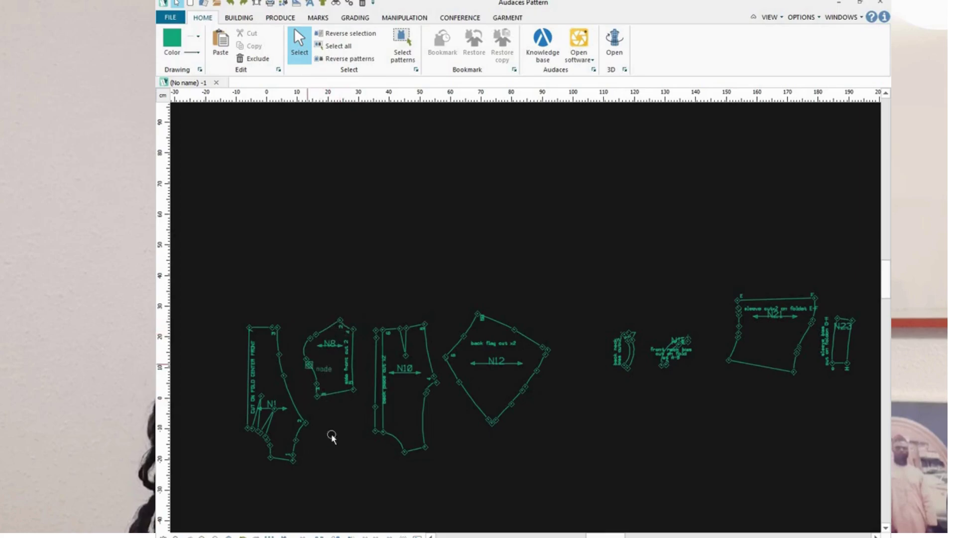
pyautogui.click(340, 321)
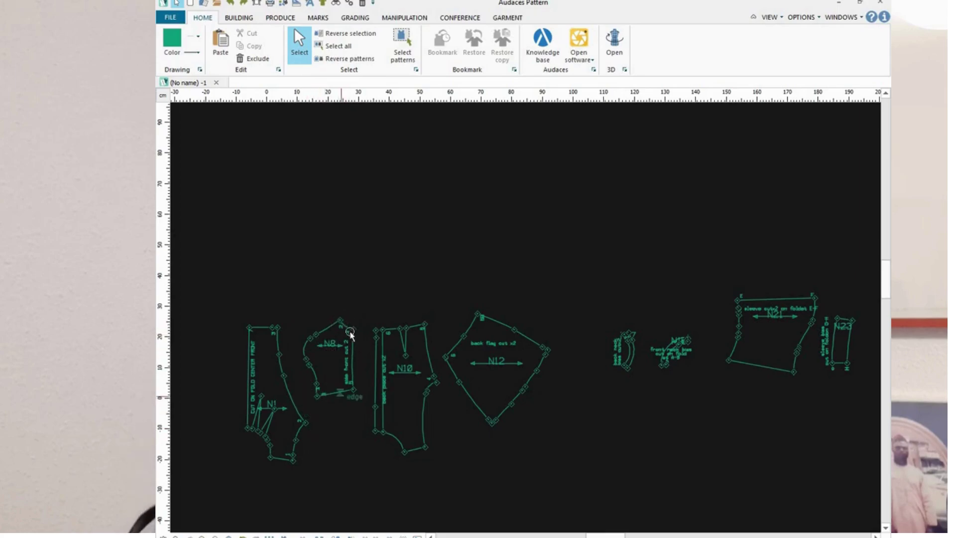
pyautogui.click(305, 422)
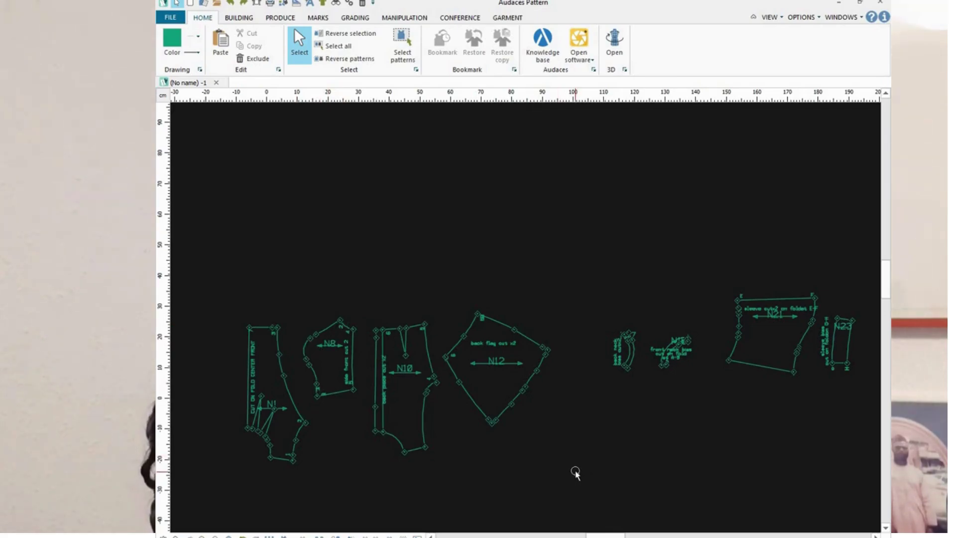
# Step: Select all the finished pattern pieces and open a print preview of the selection
pyautogui.scroll(-2, 575, 473)
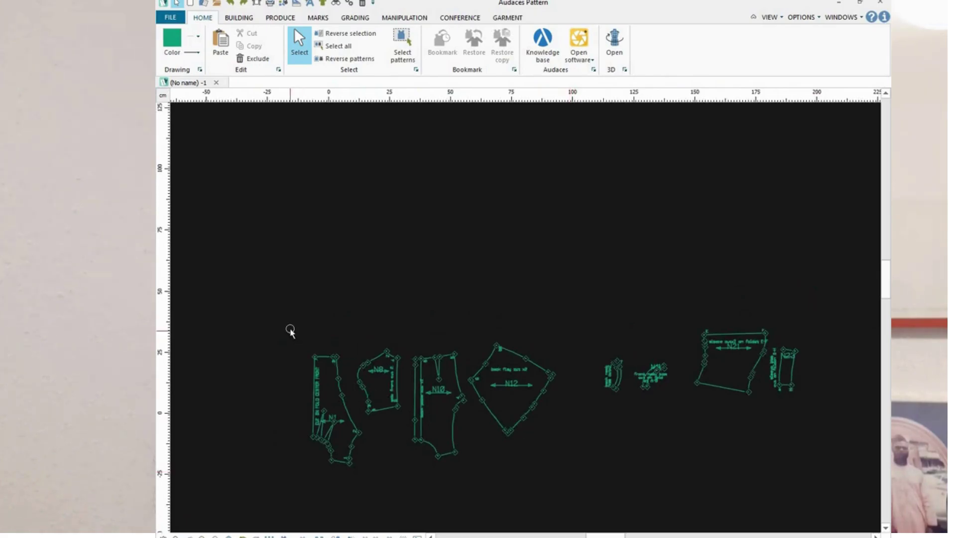
pyautogui.moveTo(290, 330); pyautogui.dragTo(827, 476)
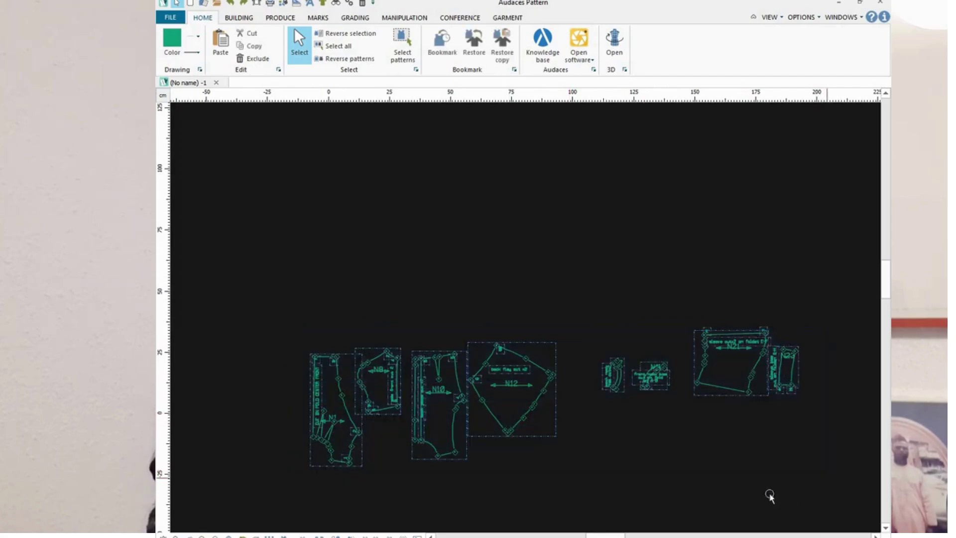
pyautogui.click(172, 19)
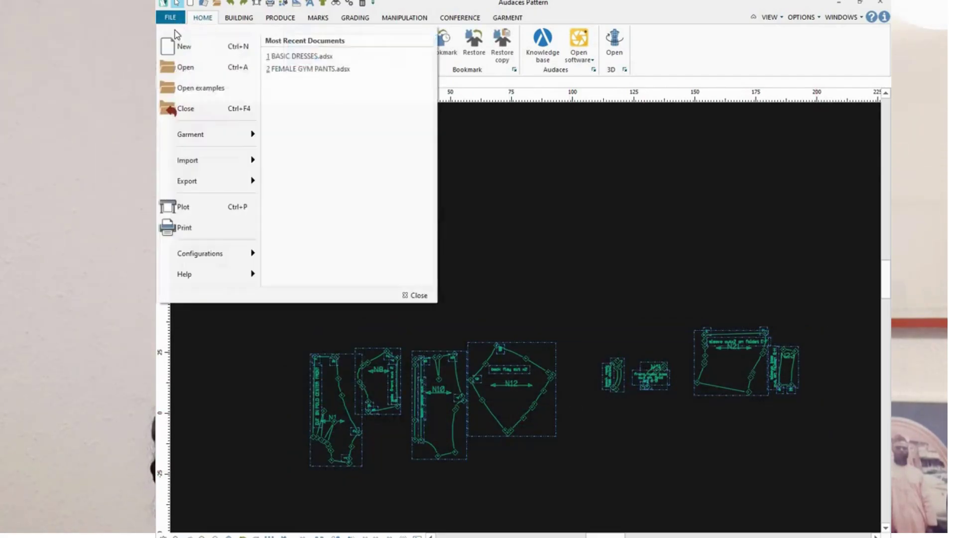
pyautogui.click(185, 228)
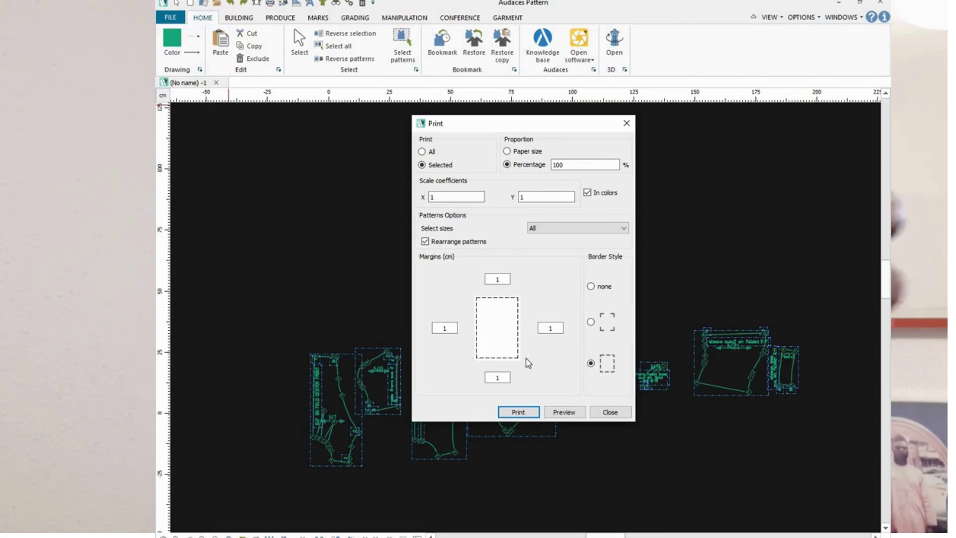
pyautogui.click(500, 278)
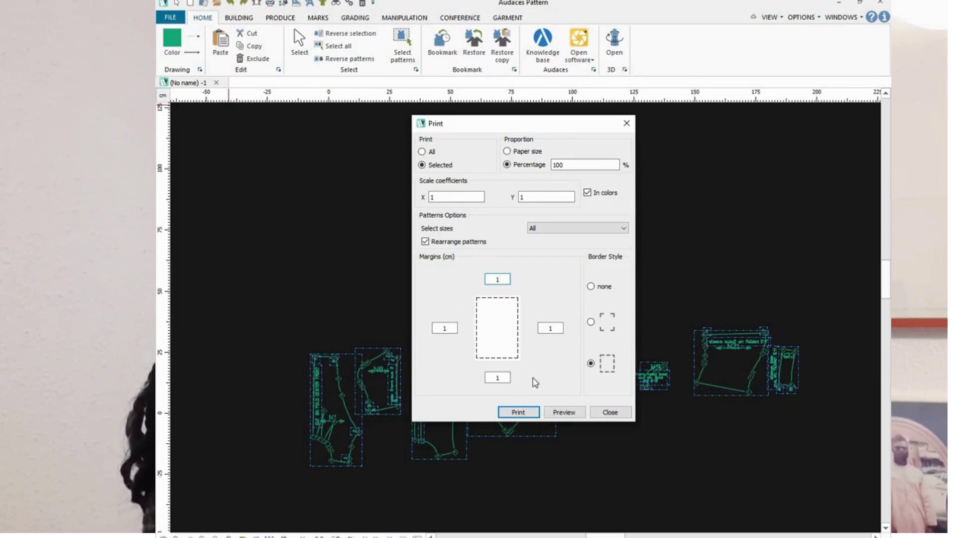
pyautogui.click(565, 413)
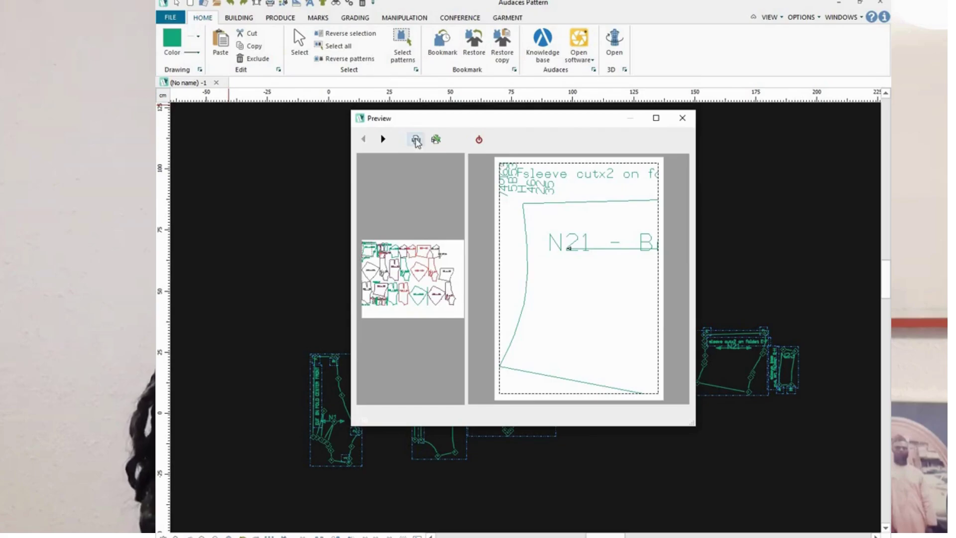
# Step: Print all pages to file on the TOSHIBA e-STUDIO383P printer, saving the output on the Desktop as "flay ankara dress"
pyautogui.click(438, 144)
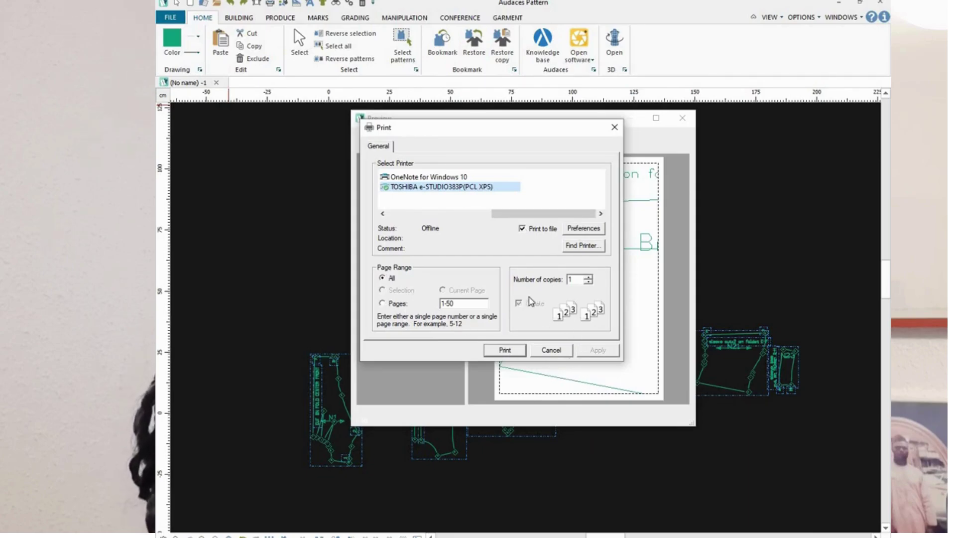
pyautogui.click(505, 351)
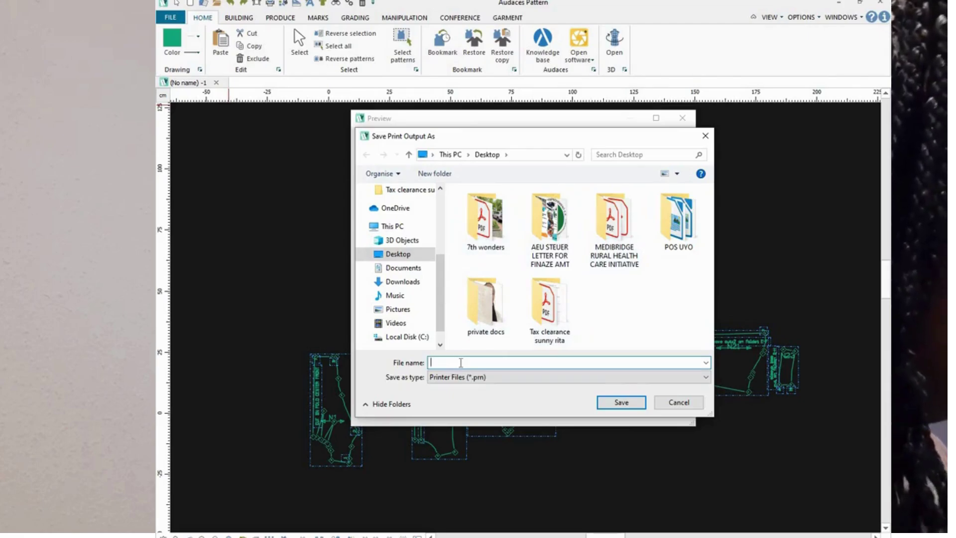
pyautogui.write('flay')
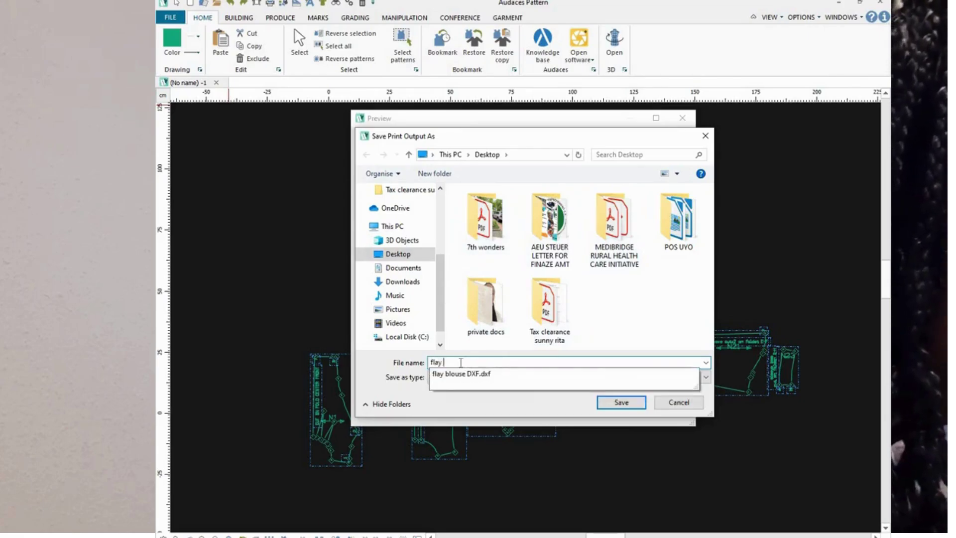
pyautogui.write(' ankar')
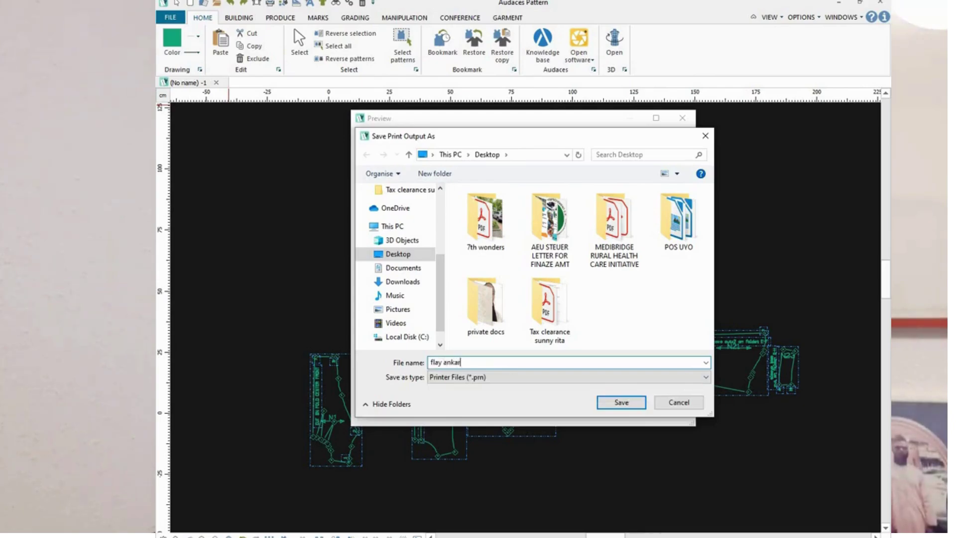
pyautogui.write('a dress')
pyautogui.click(622, 403)
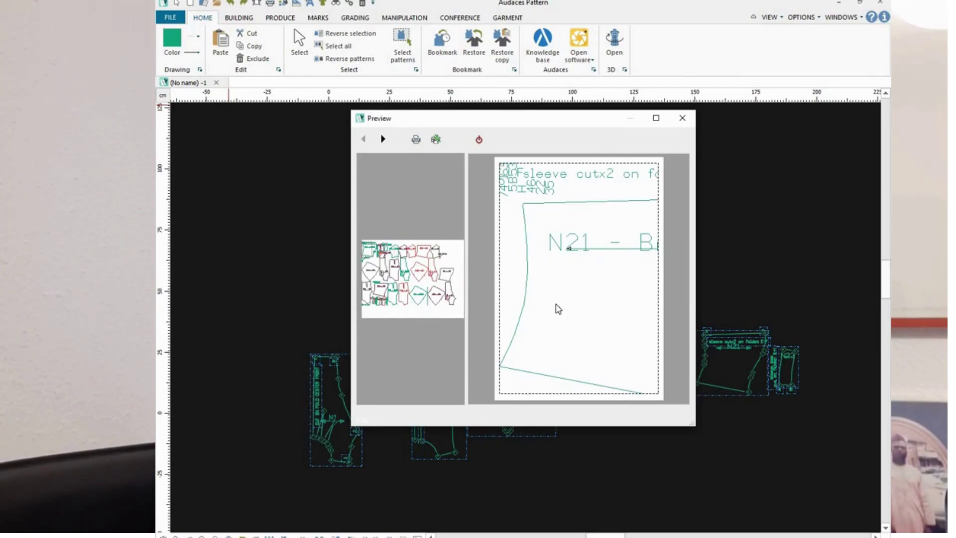
# Step: Close the preview and print settings and check the desktop for the saved print file
pyautogui.click(682, 119)
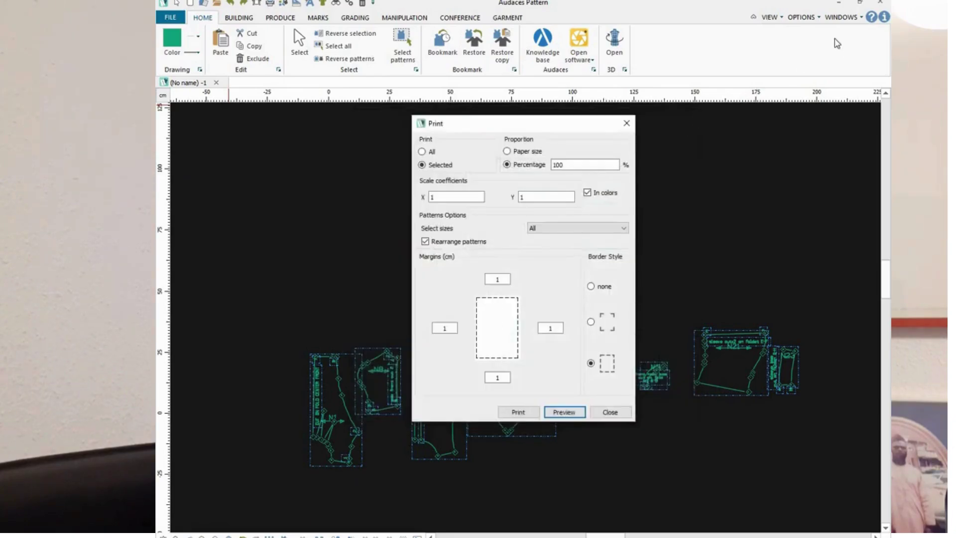
pyautogui.click(627, 123)
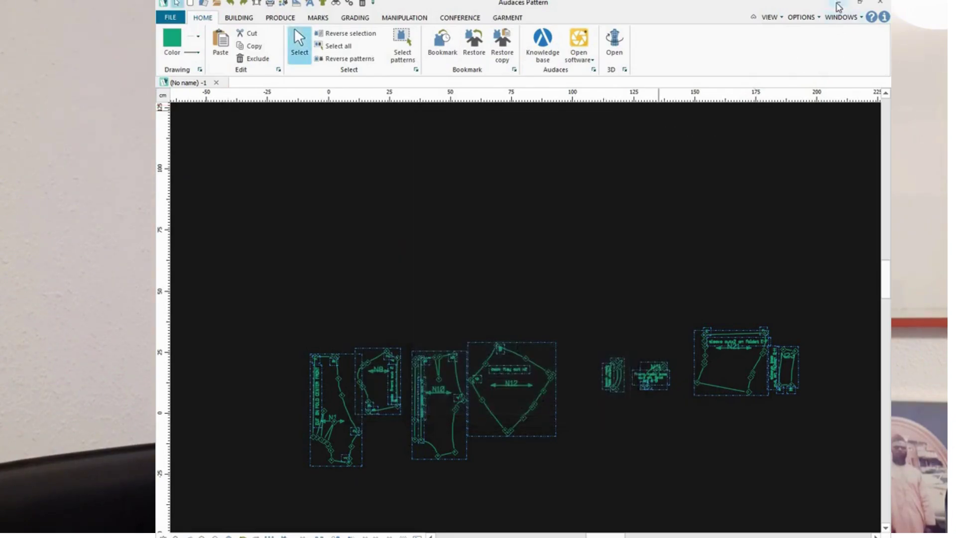
pyautogui.click(838, 4)
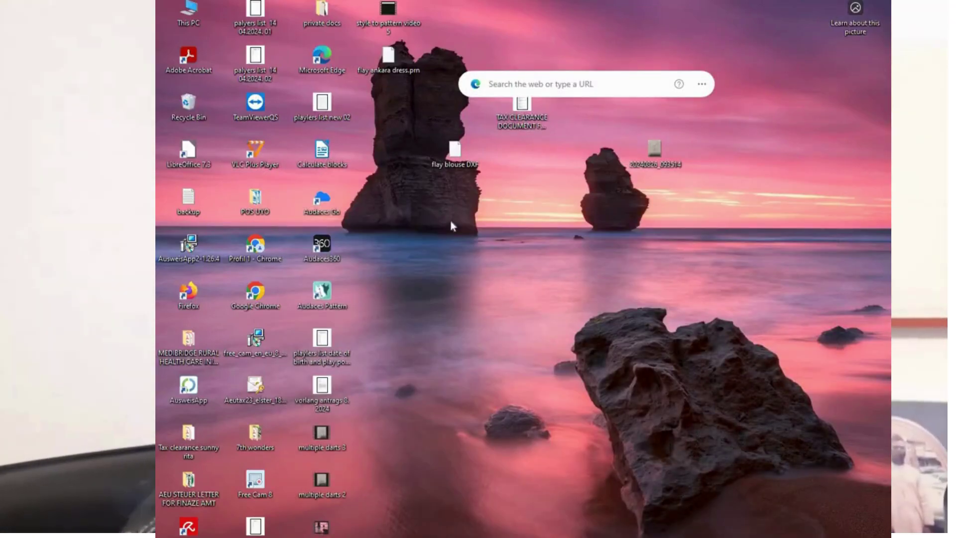
# Step: Switch back to Audaces Pattern and print all pages of the selected pieces to file with Microsoft Print to PDF
pyautogui.hotkey('alt', 'Tab')
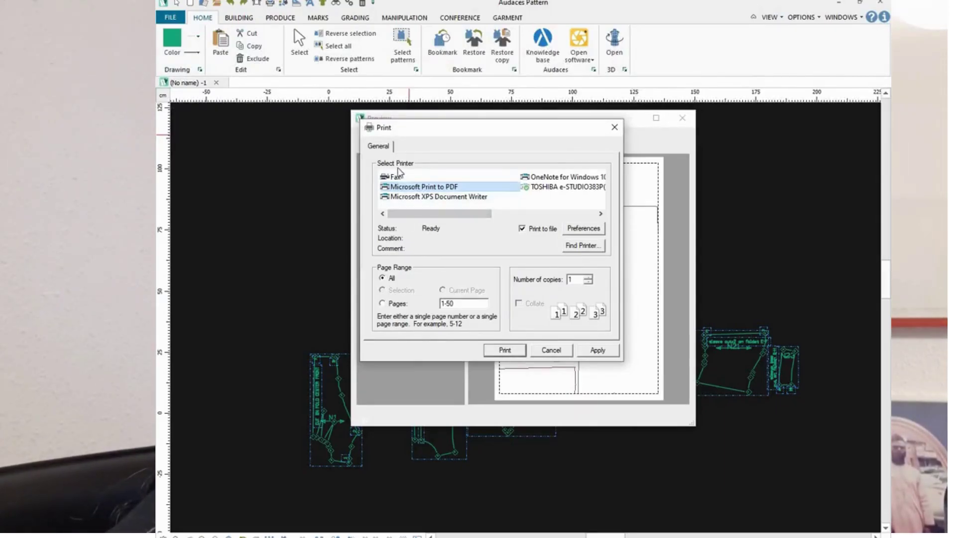
pyautogui.moveTo(476, 213)
pyautogui.mouseDown()
pyautogui.moveTo(562, 218)
pyautogui.moveTo(458, 219)
pyautogui.mouseUp()
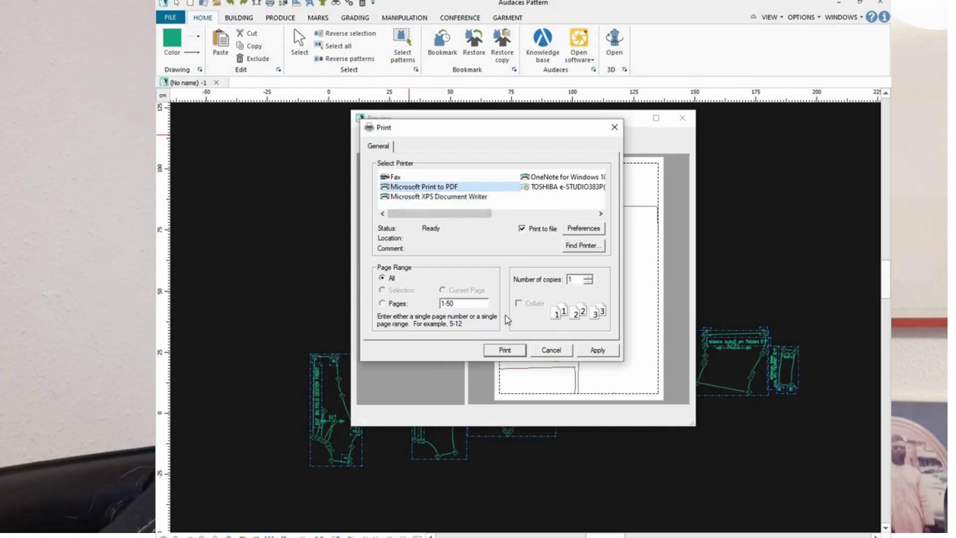
pyautogui.click(507, 350)
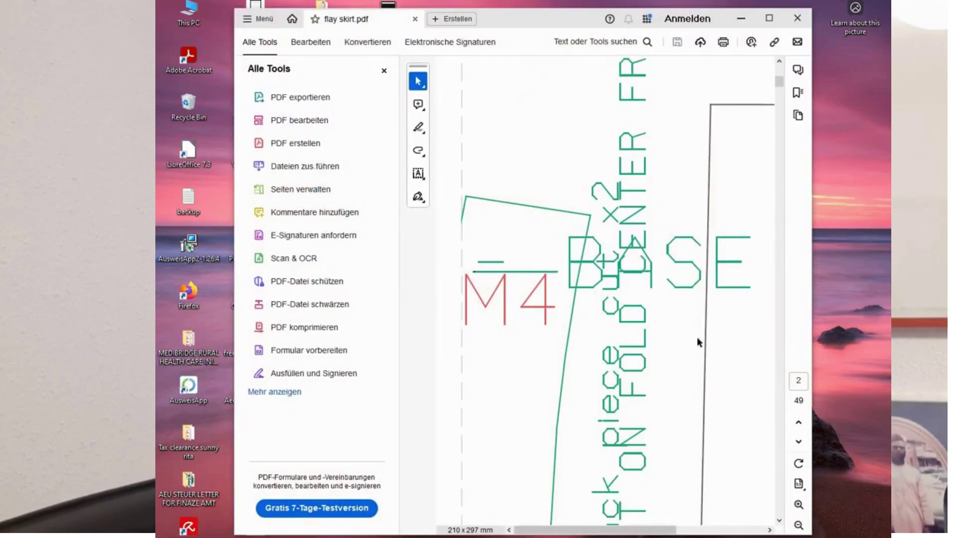
# Step: Examine the tiled pattern pages of flay skirt.pdf in Adobe Acrobat, from page 2 to page 3
pyautogui.scroll(-5, 760, 281)
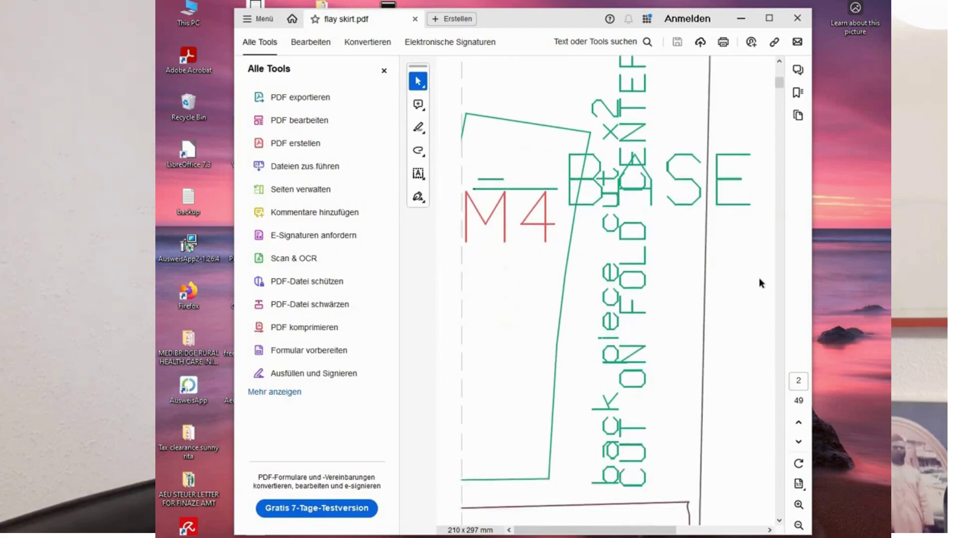
pyautogui.scroll(-9, 760, 281)
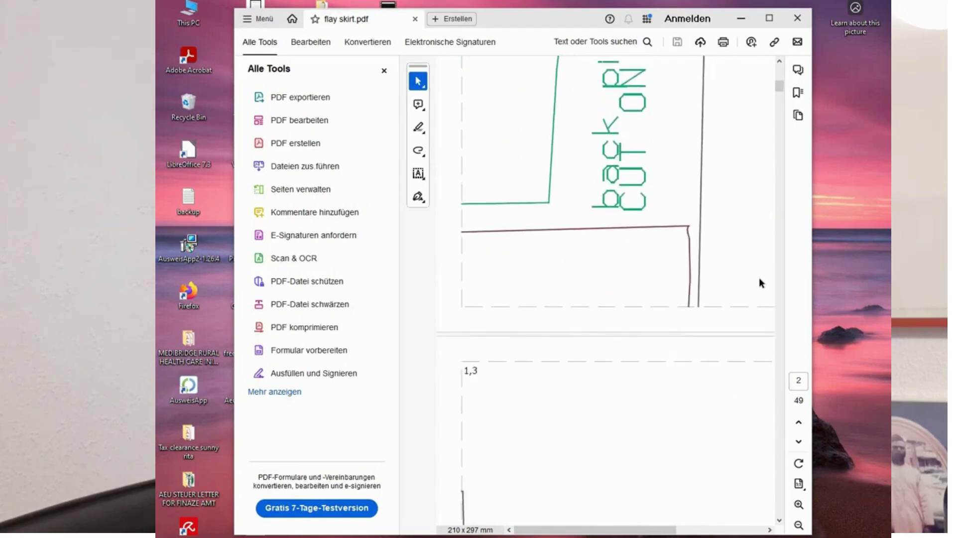
pyautogui.scroll(-7, 759, 277)
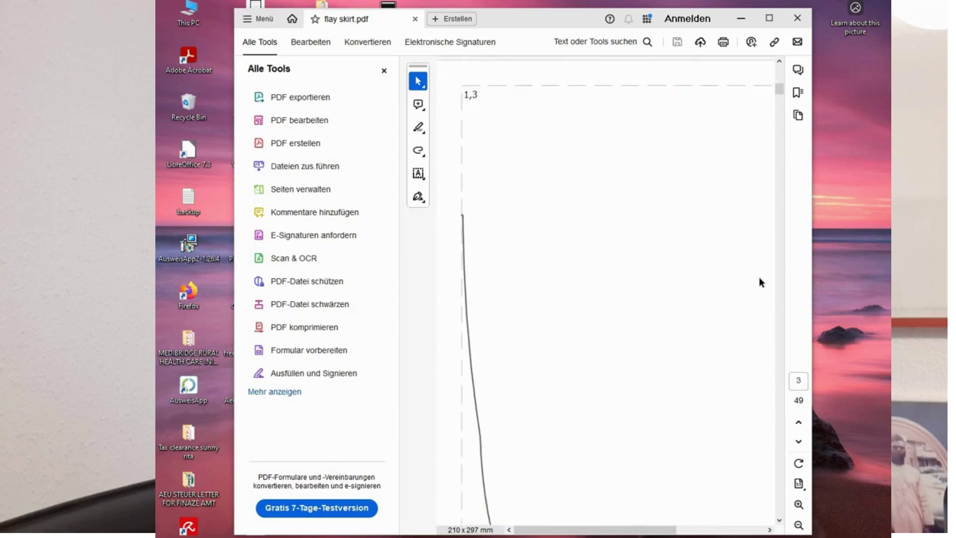
# Step: Examine the tiled pattern pages of flay skirt.pdf from tile 1,3 through tile 3,6
pyautogui.scroll(3, 759, 283)
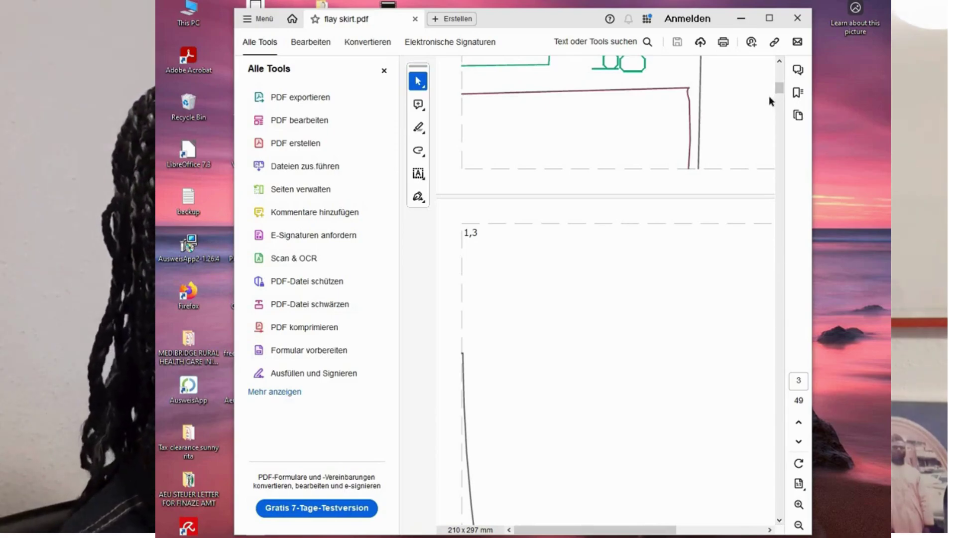
pyautogui.click(780, 521)
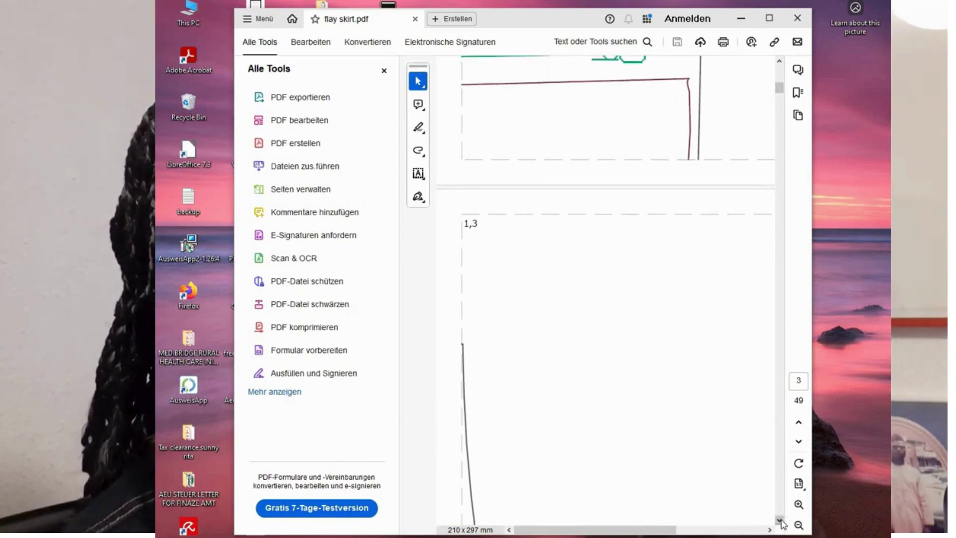
pyautogui.click(780, 522)
pyautogui.scroll(-15, 782, 523)
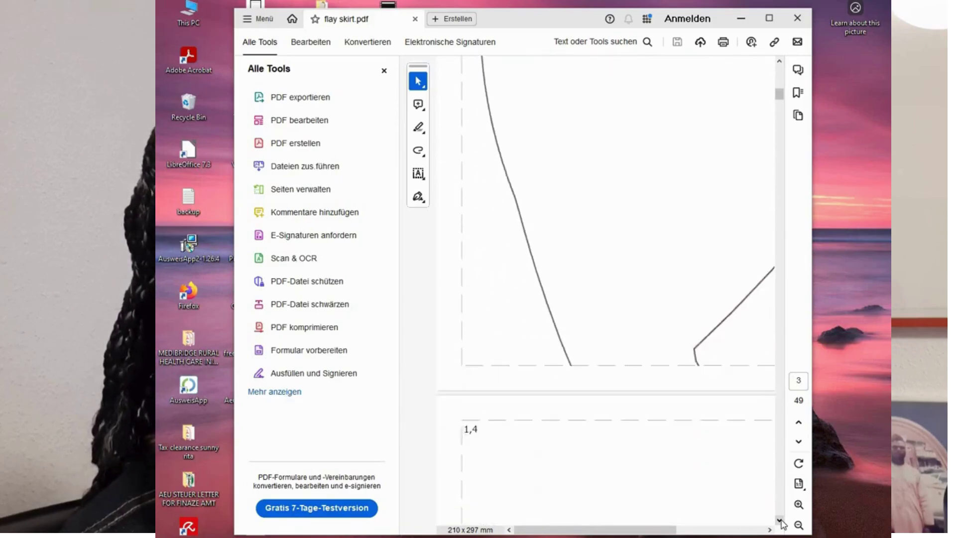
pyautogui.scroll(-15, 782, 523)
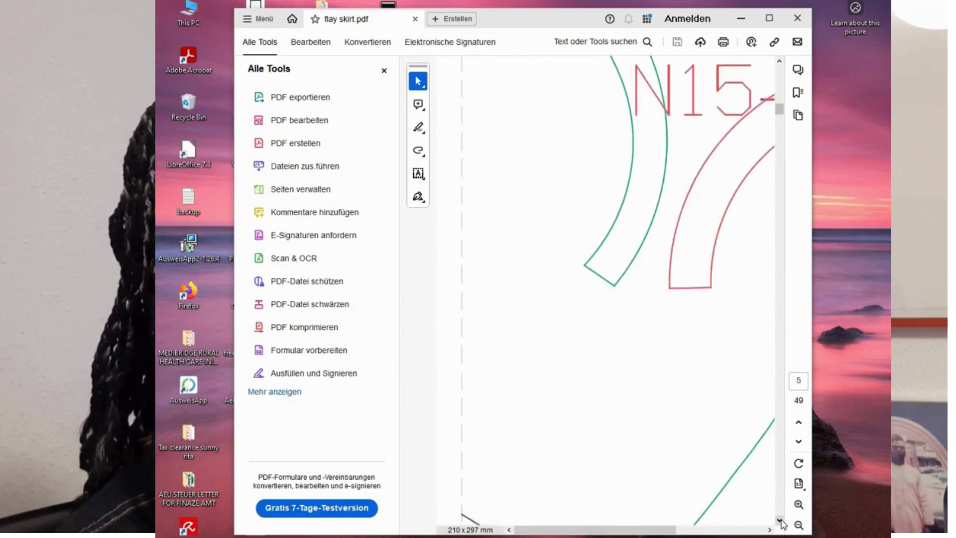
pyautogui.scroll(-10, 782, 523)
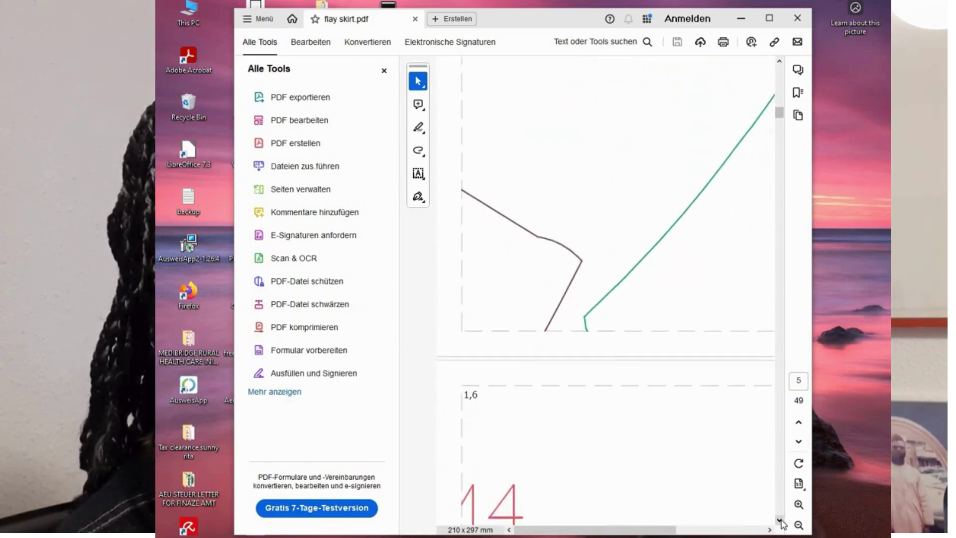
pyautogui.scroll(-12, 782, 523)
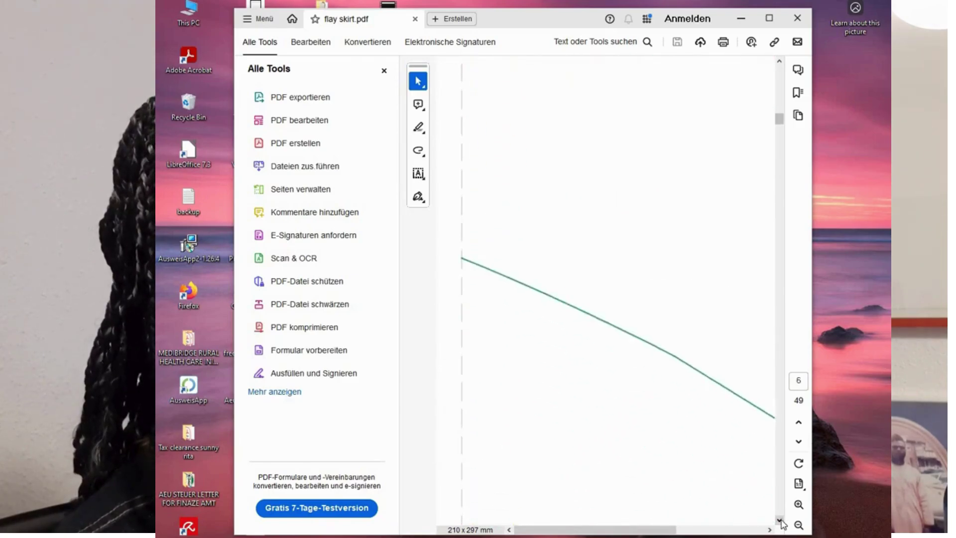
pyautogui.scroll(-12, 782, 523)
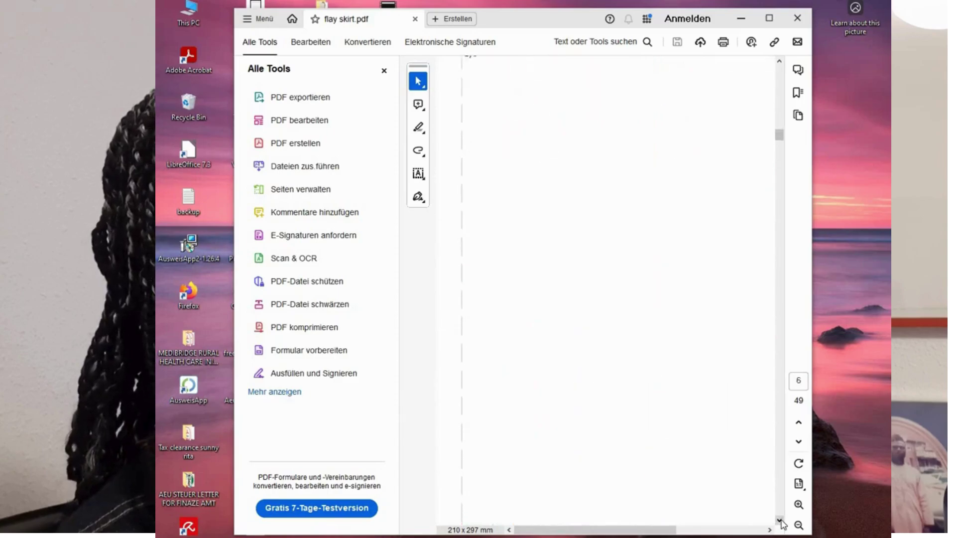
pyautogui.scroll(-12, 783, 524)
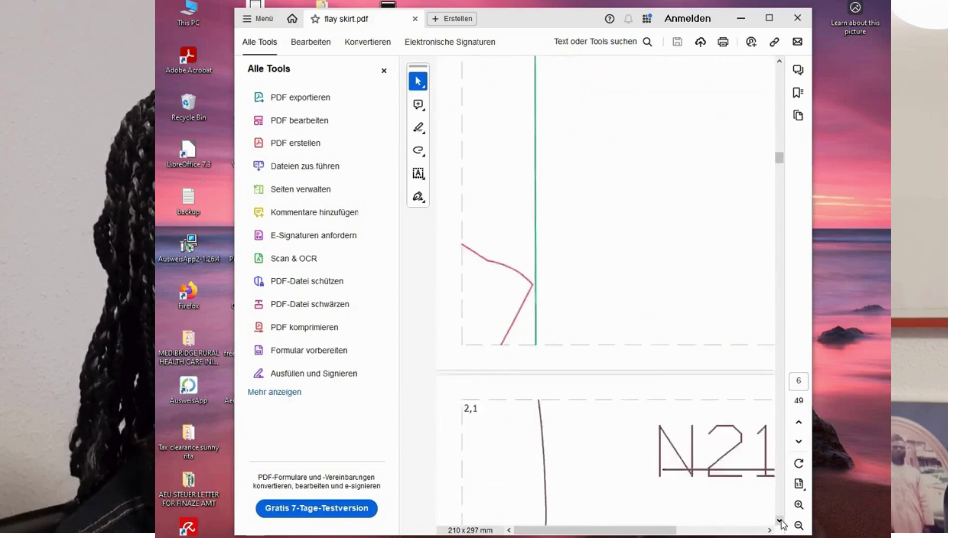
pyautogui.scroll(-12, 783, 524)
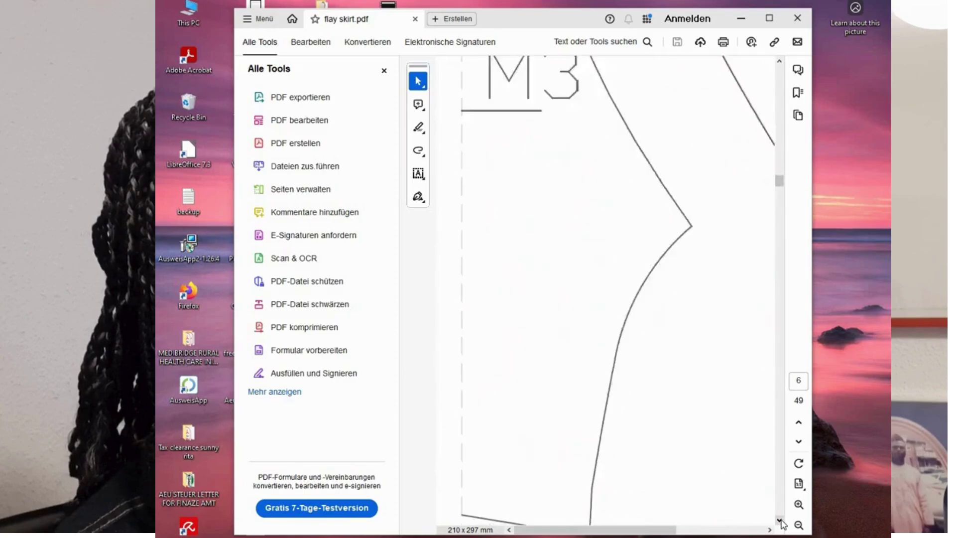
pyautogui.scroll(-12, 783, 524)
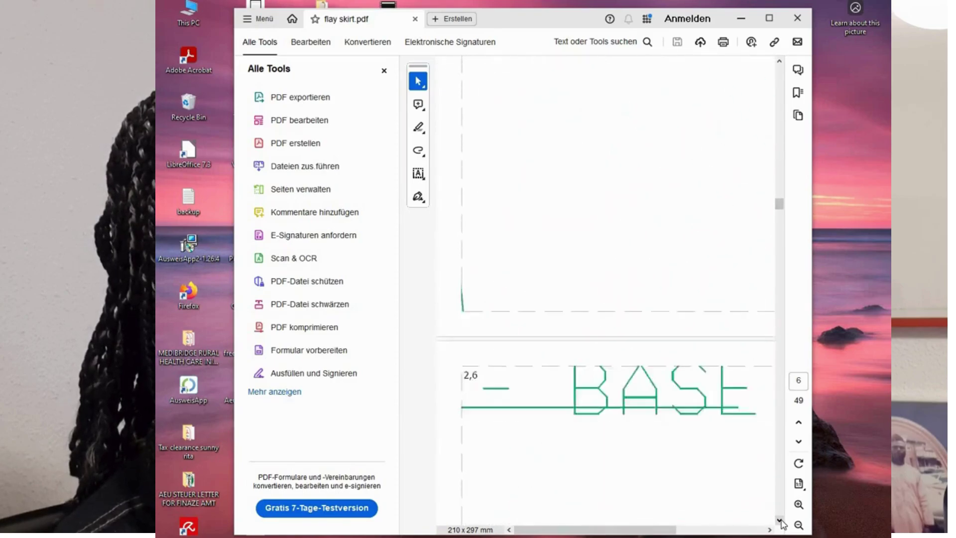
pyautogui.scroll(-12, 783, 524)
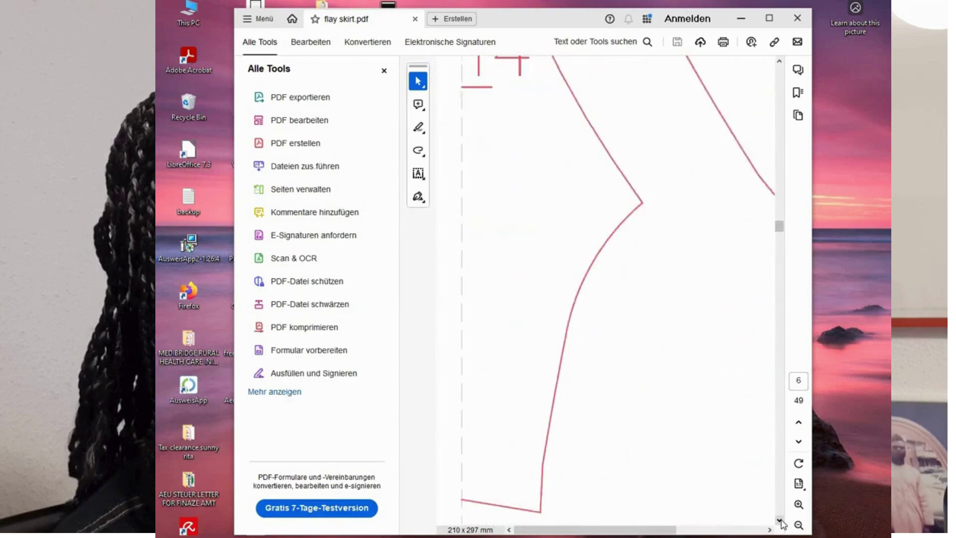
pyautogui.scroll(-12, 783, 524)
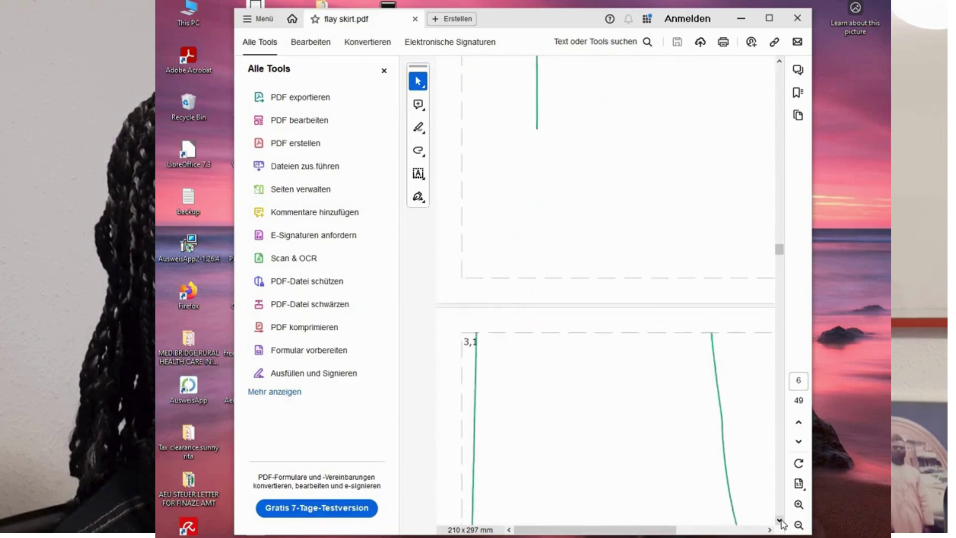
pyautogui.scroll(-12, 783, 524)
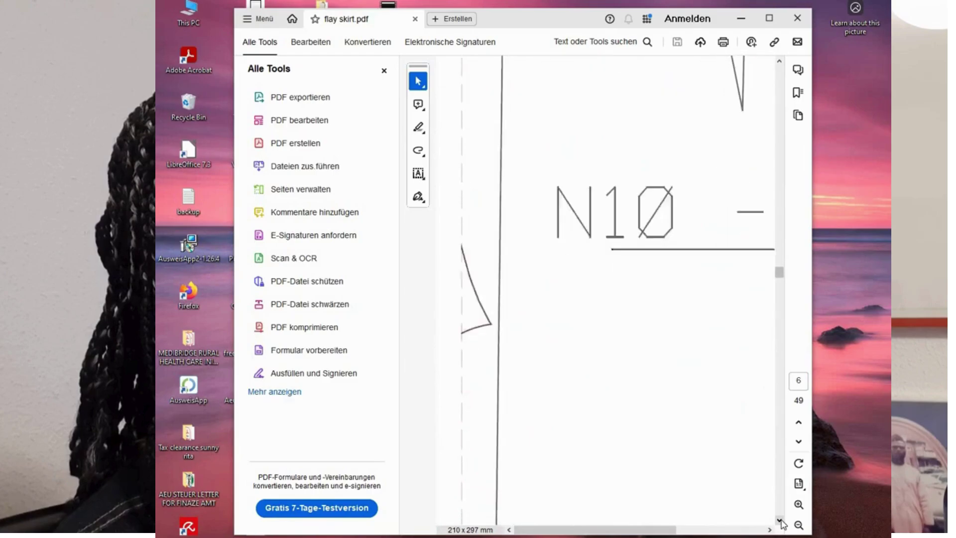
pyautogui.scroll(-12, 783, 524)
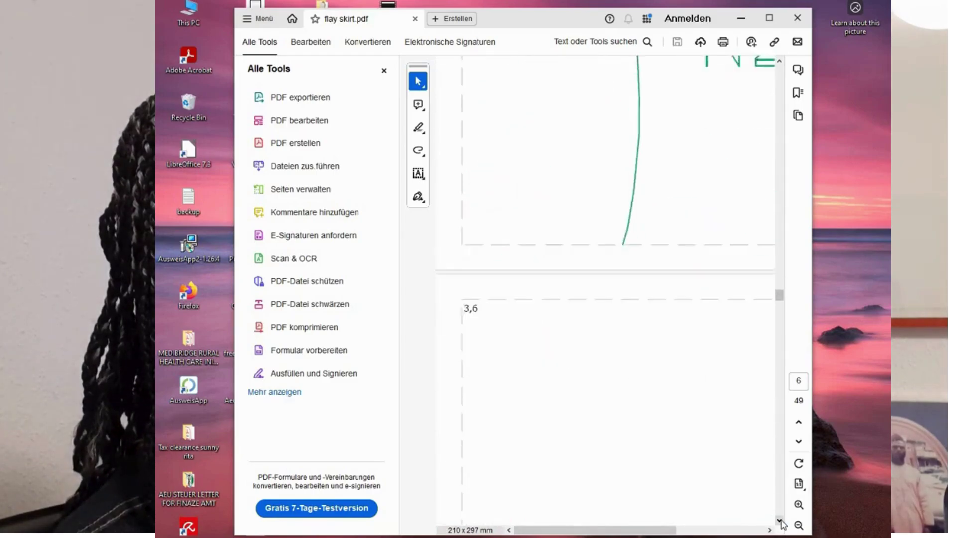
pyautogui.scroll(-3, 783, 524)
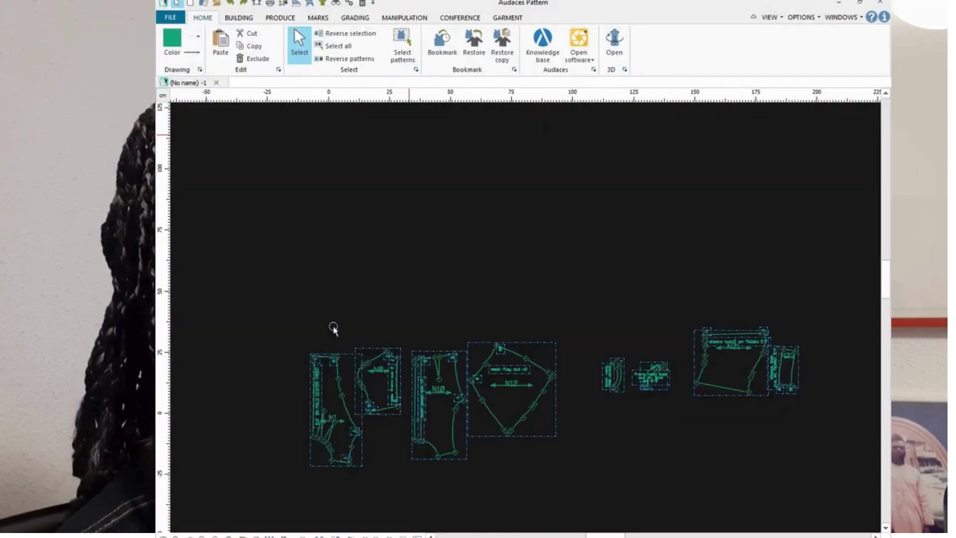
# Step: Switch back to Audaces Pattern and deselect all the pattern pieces in the drawing
pyautogui.rightClick(361, 256)
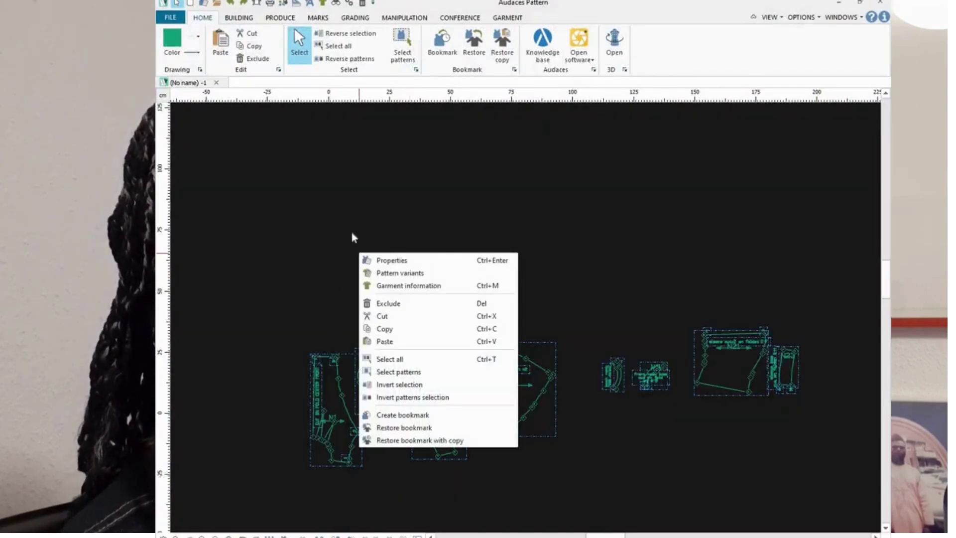
pyautogui.click(350, 236)
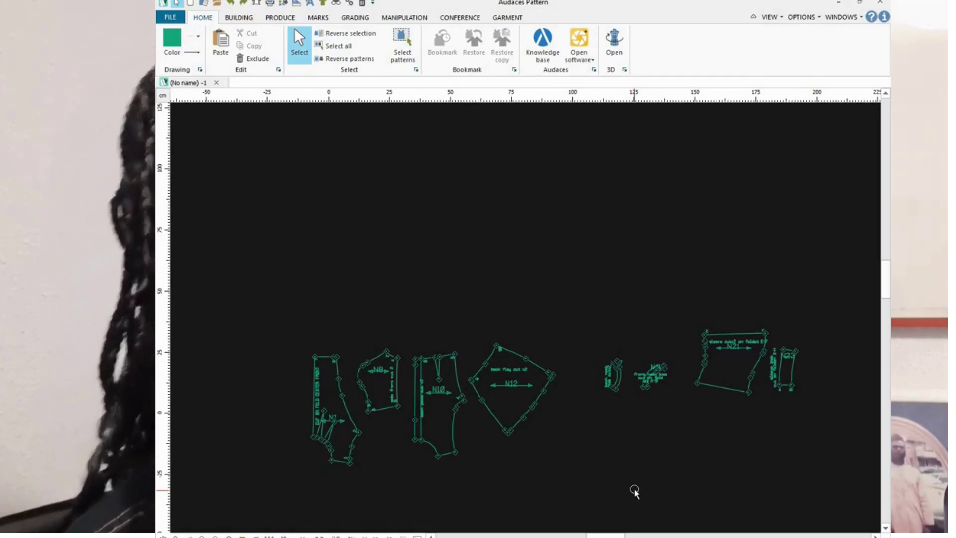
pyautogui.scroll(1, 634, 492)
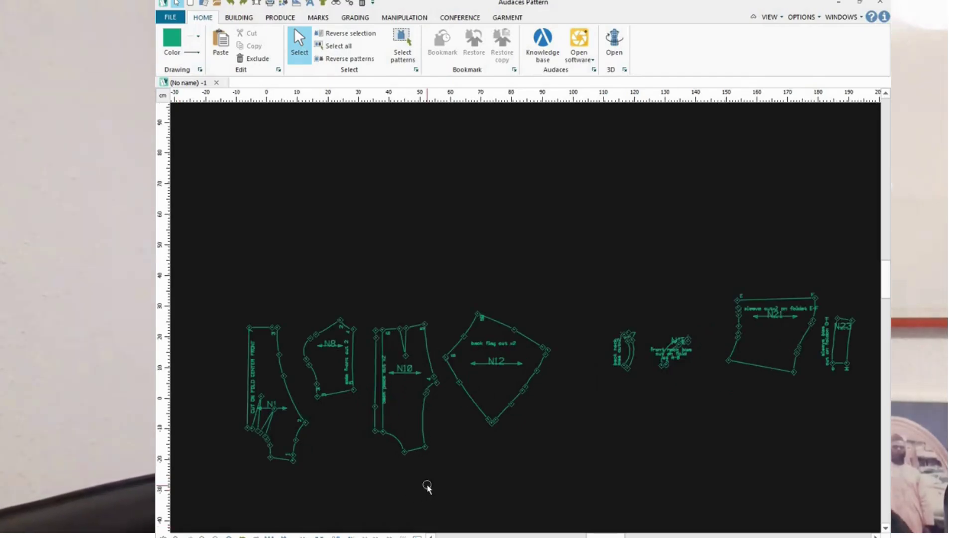